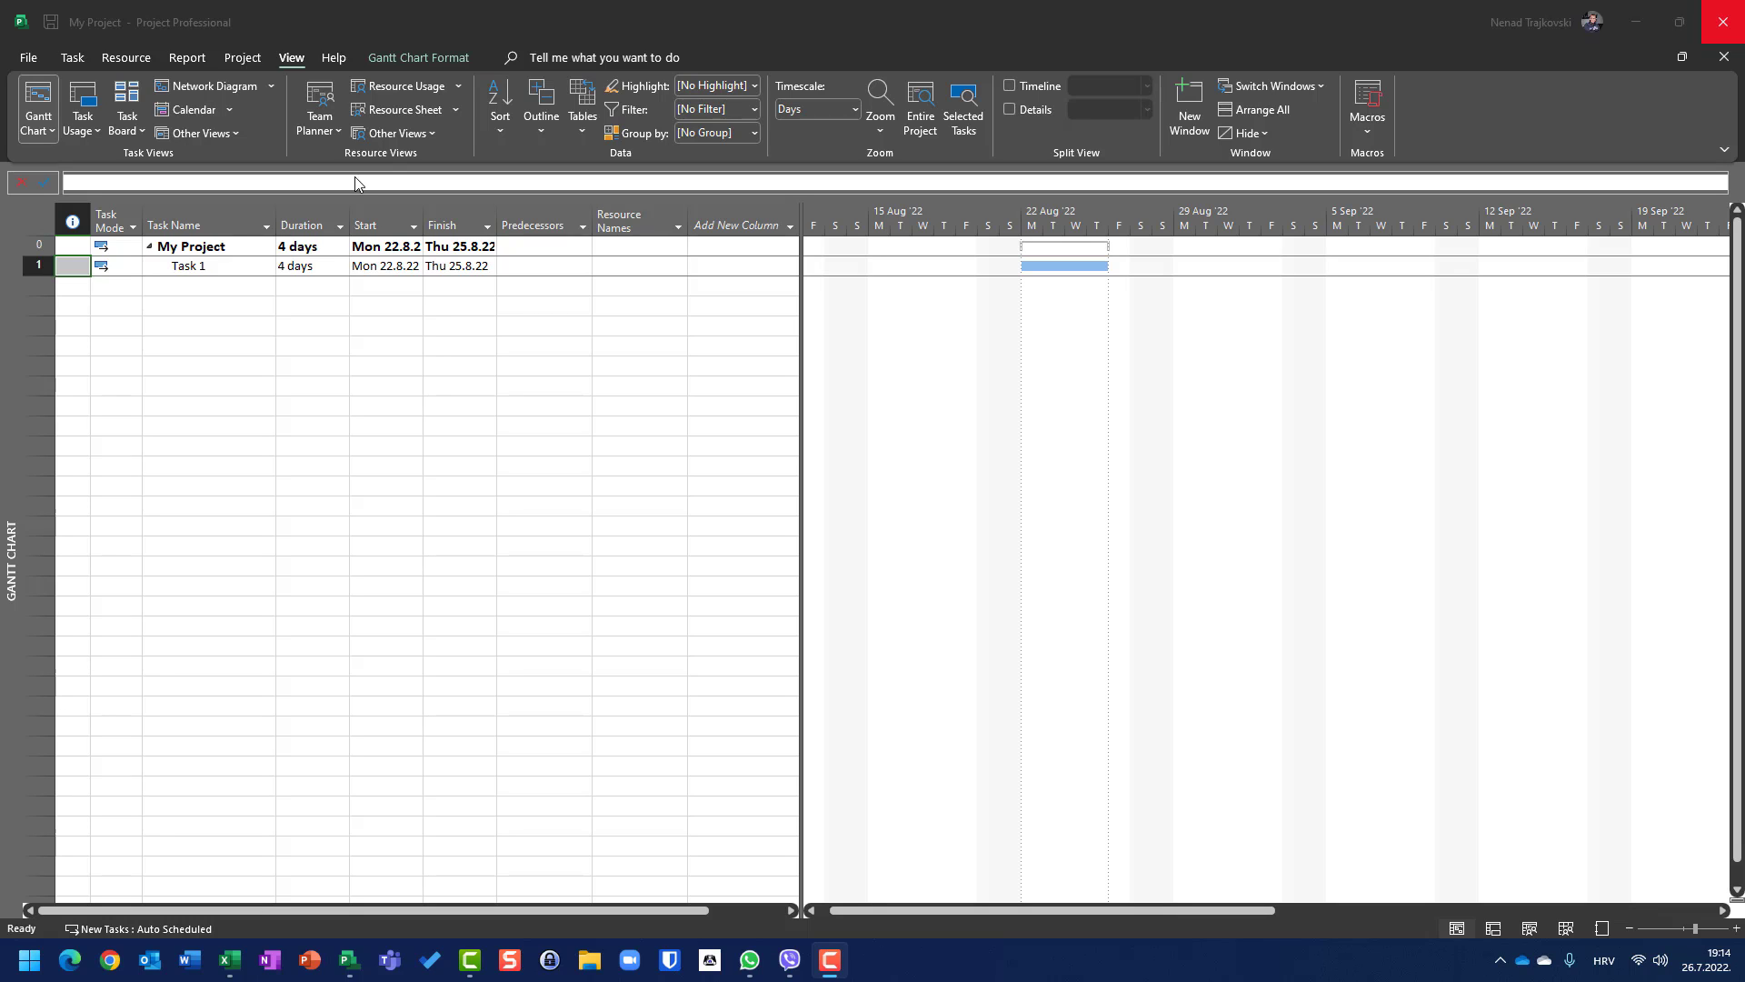
# Check the Resource Sheet, and show the Task Usage view split with the Task Form details
pyautogui.click(398, 111)
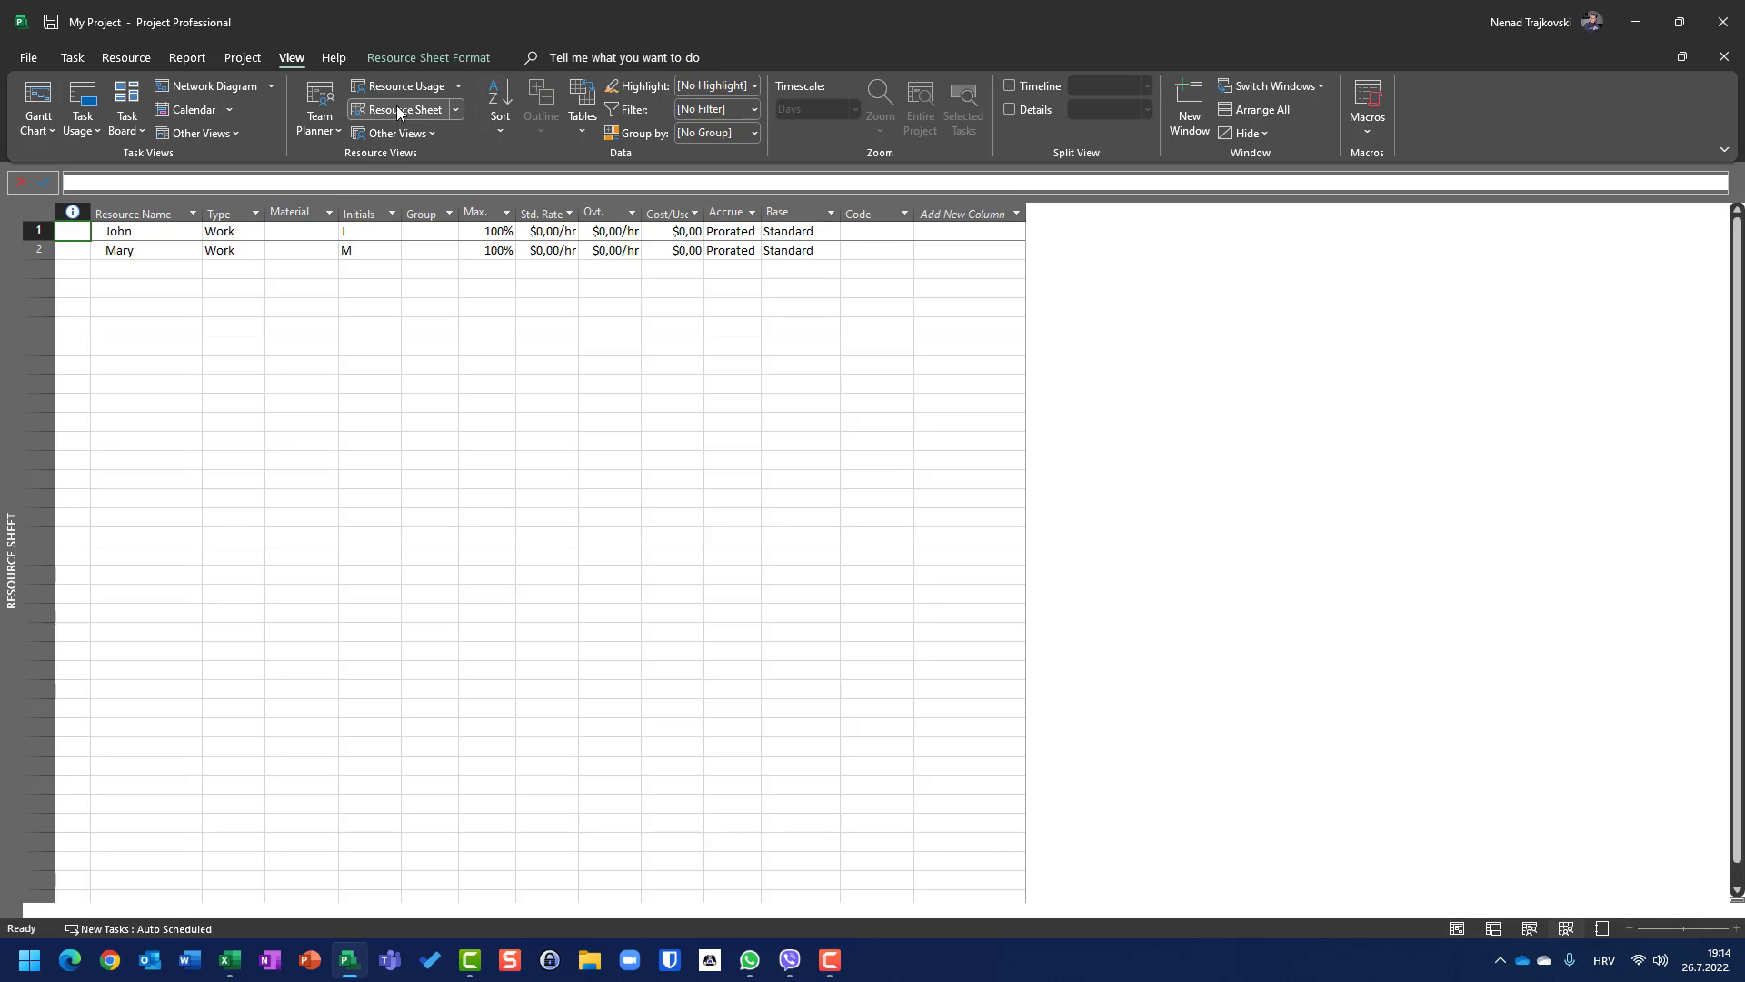
pyautogui.click(83, 102)
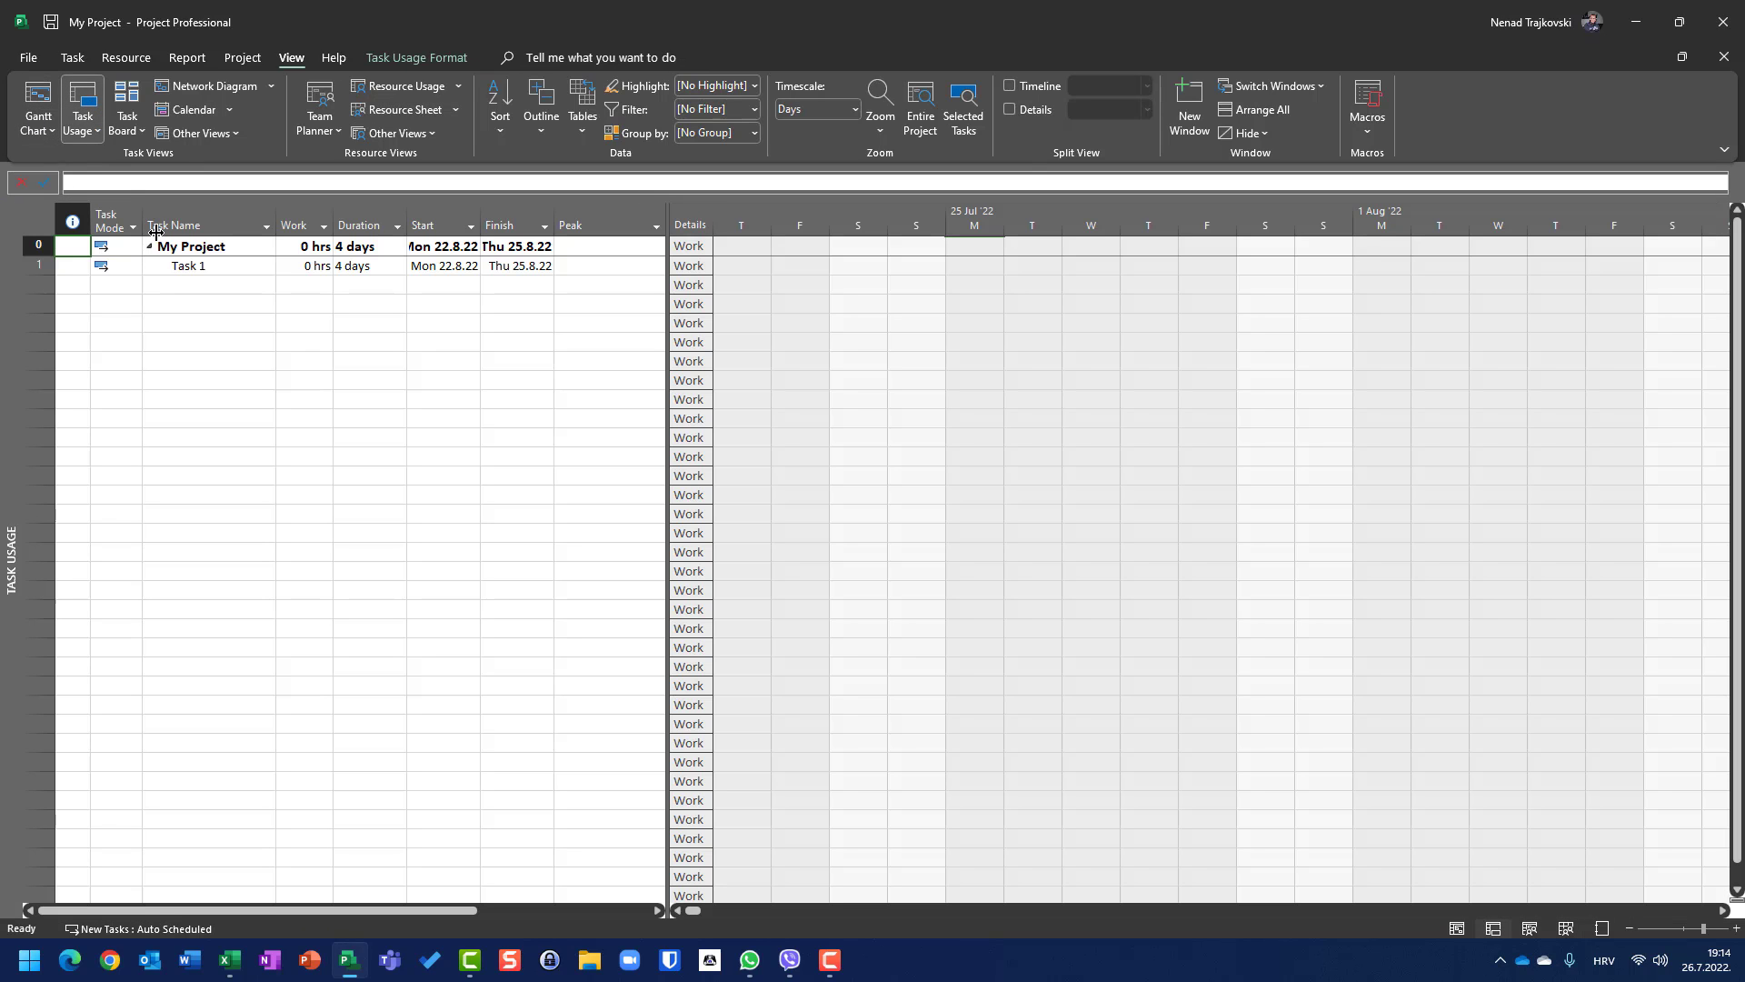
pyautogui.click(1032, 111)
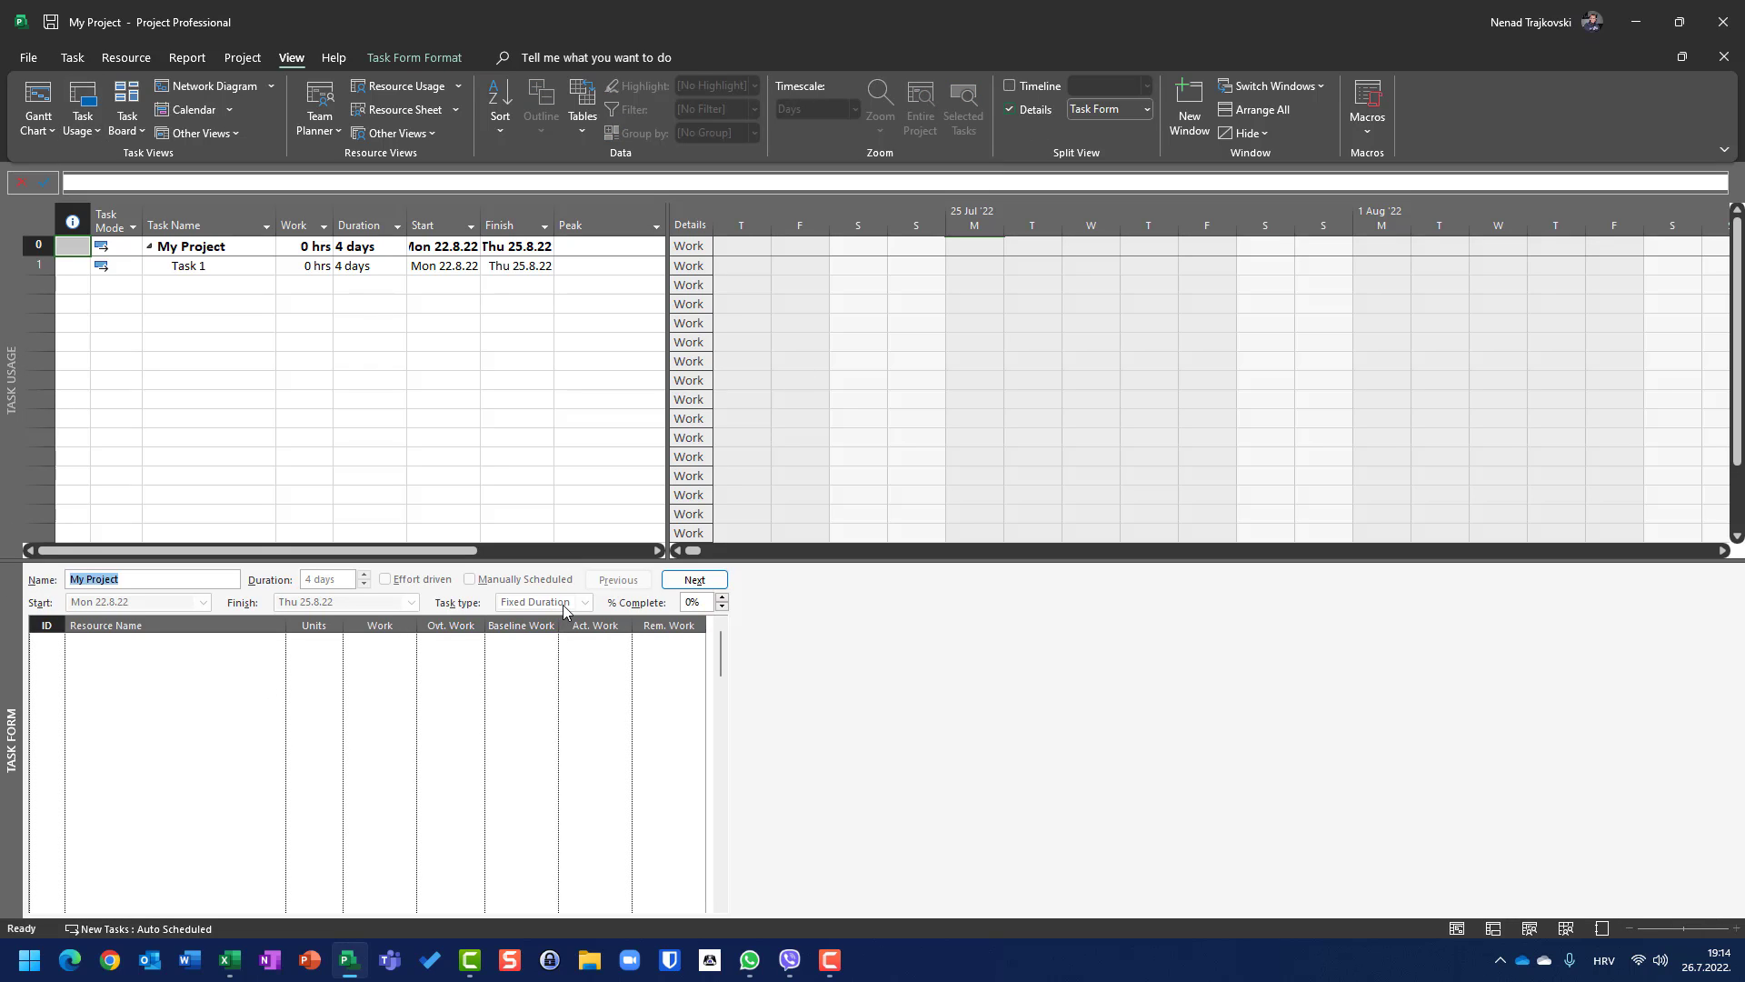
# Assign both resources from the resource list to Task 1 in the Task Form
pyautogui.click(224, 264)
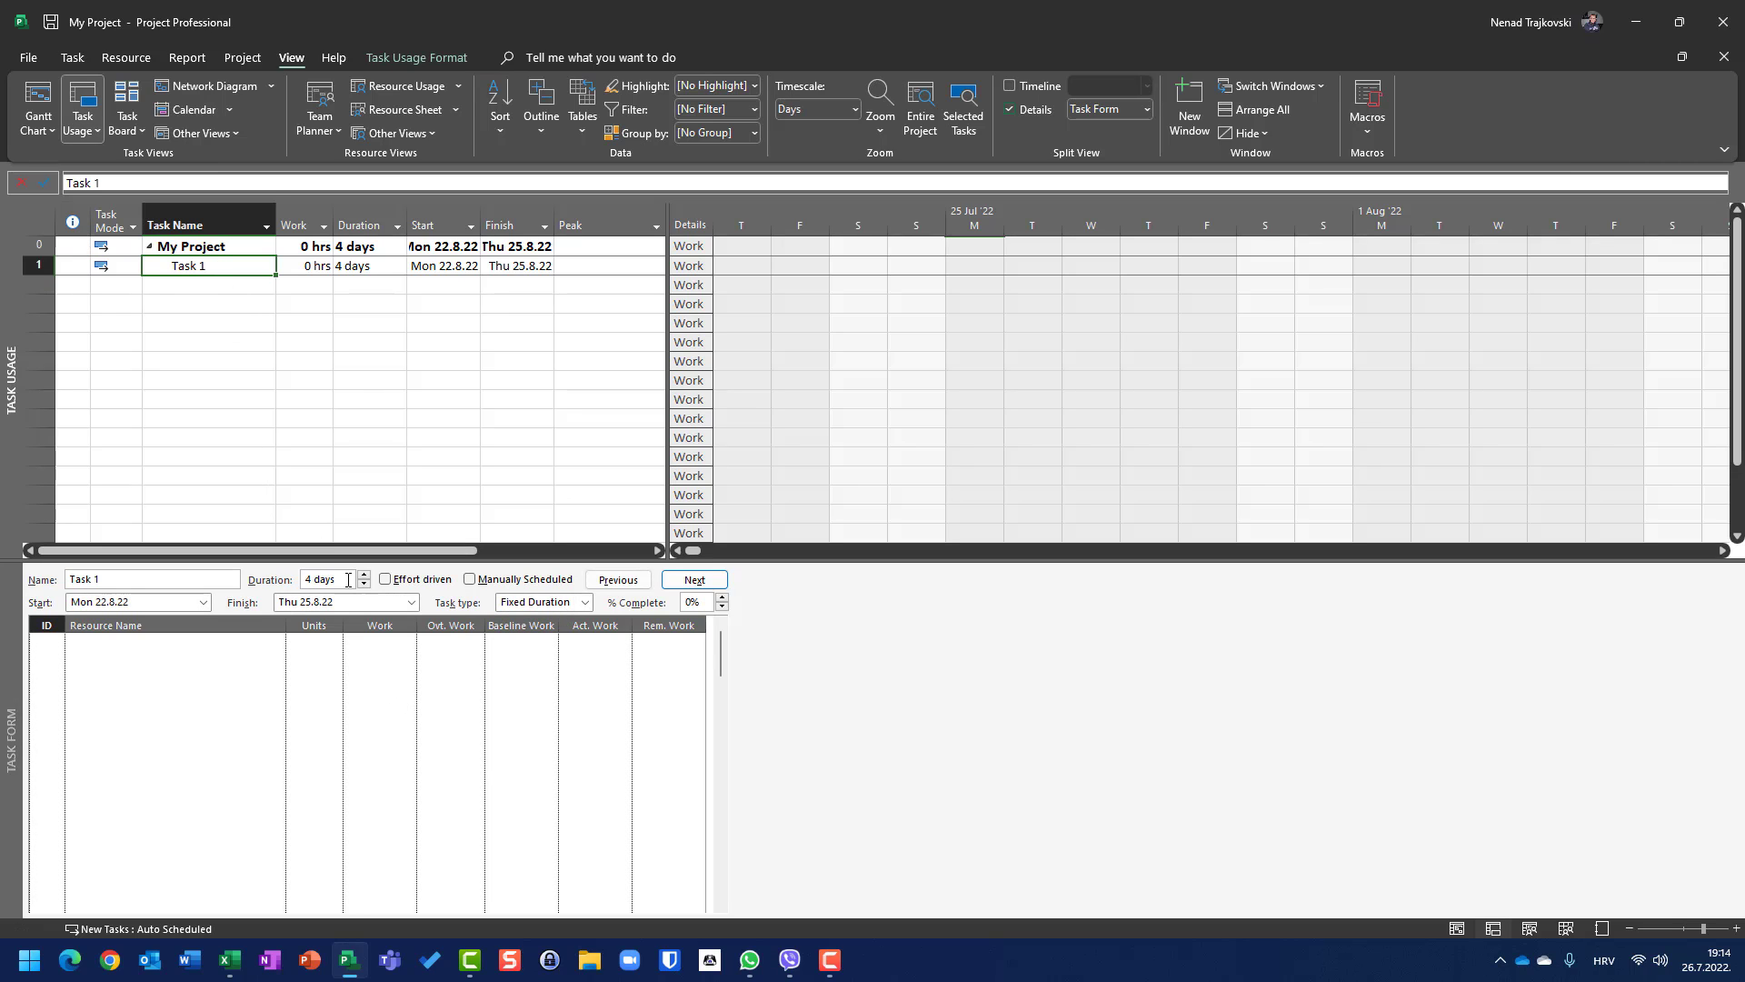
pyautogui.click(275, 645)
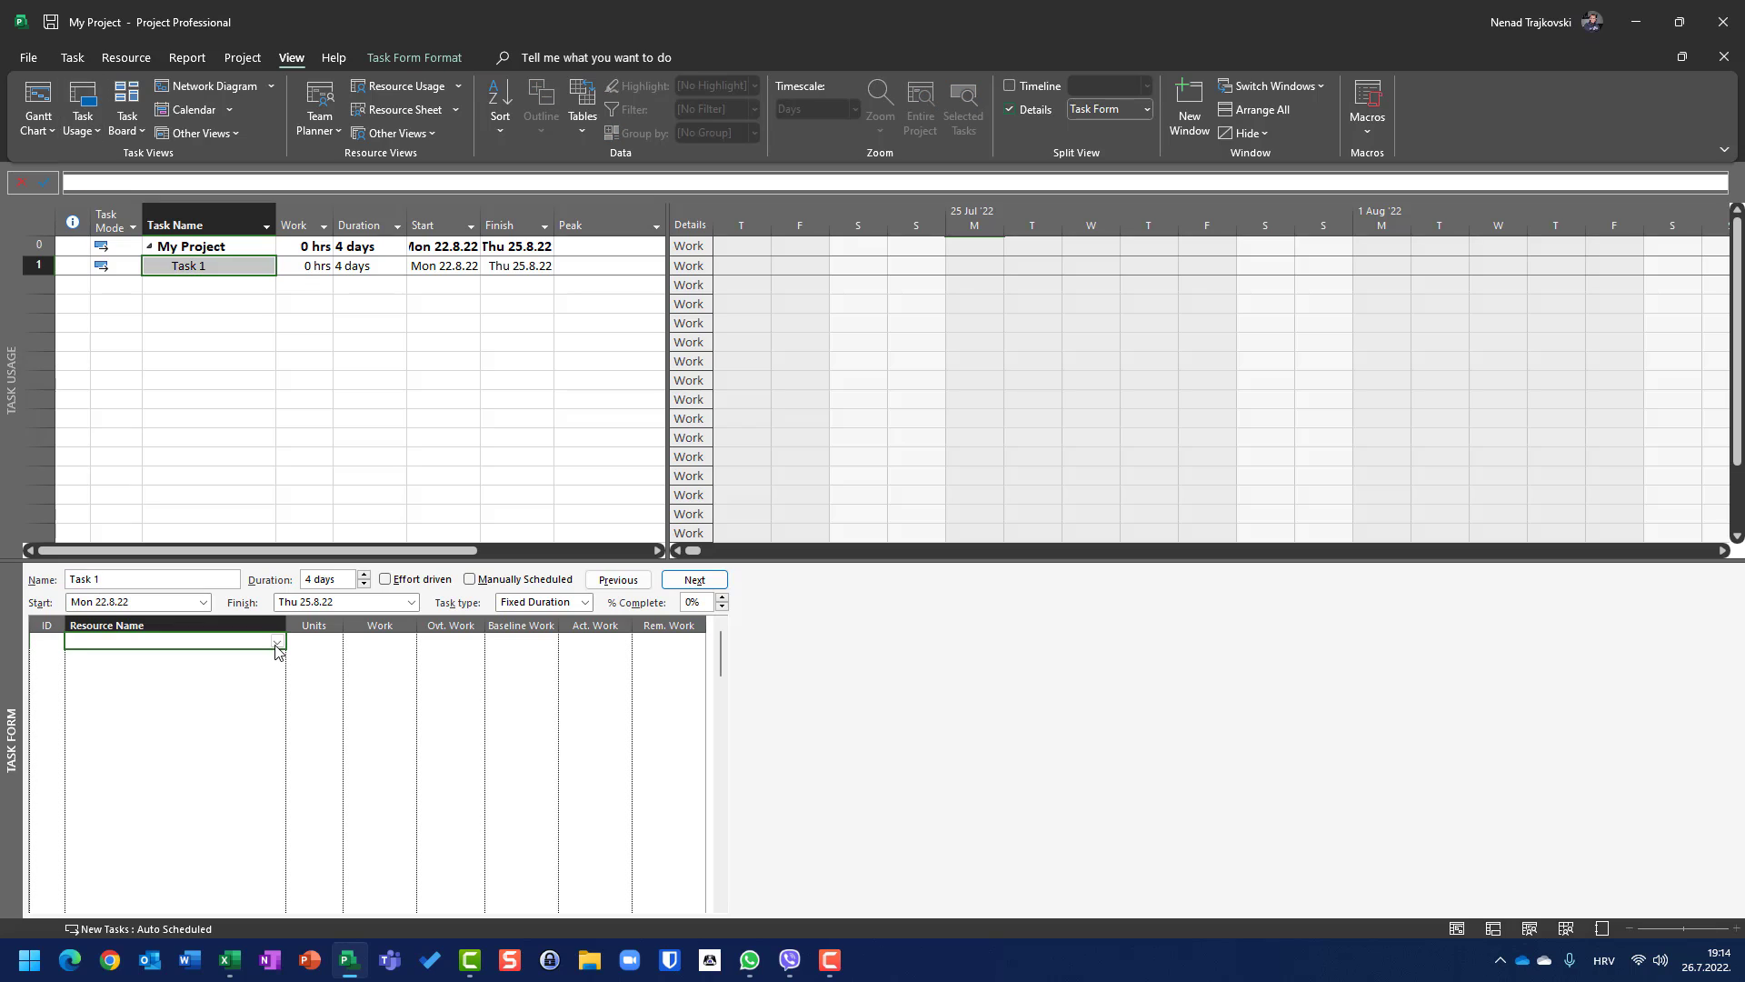
pyautogui.click(277, 645)
pyautogui.click(272, 656)
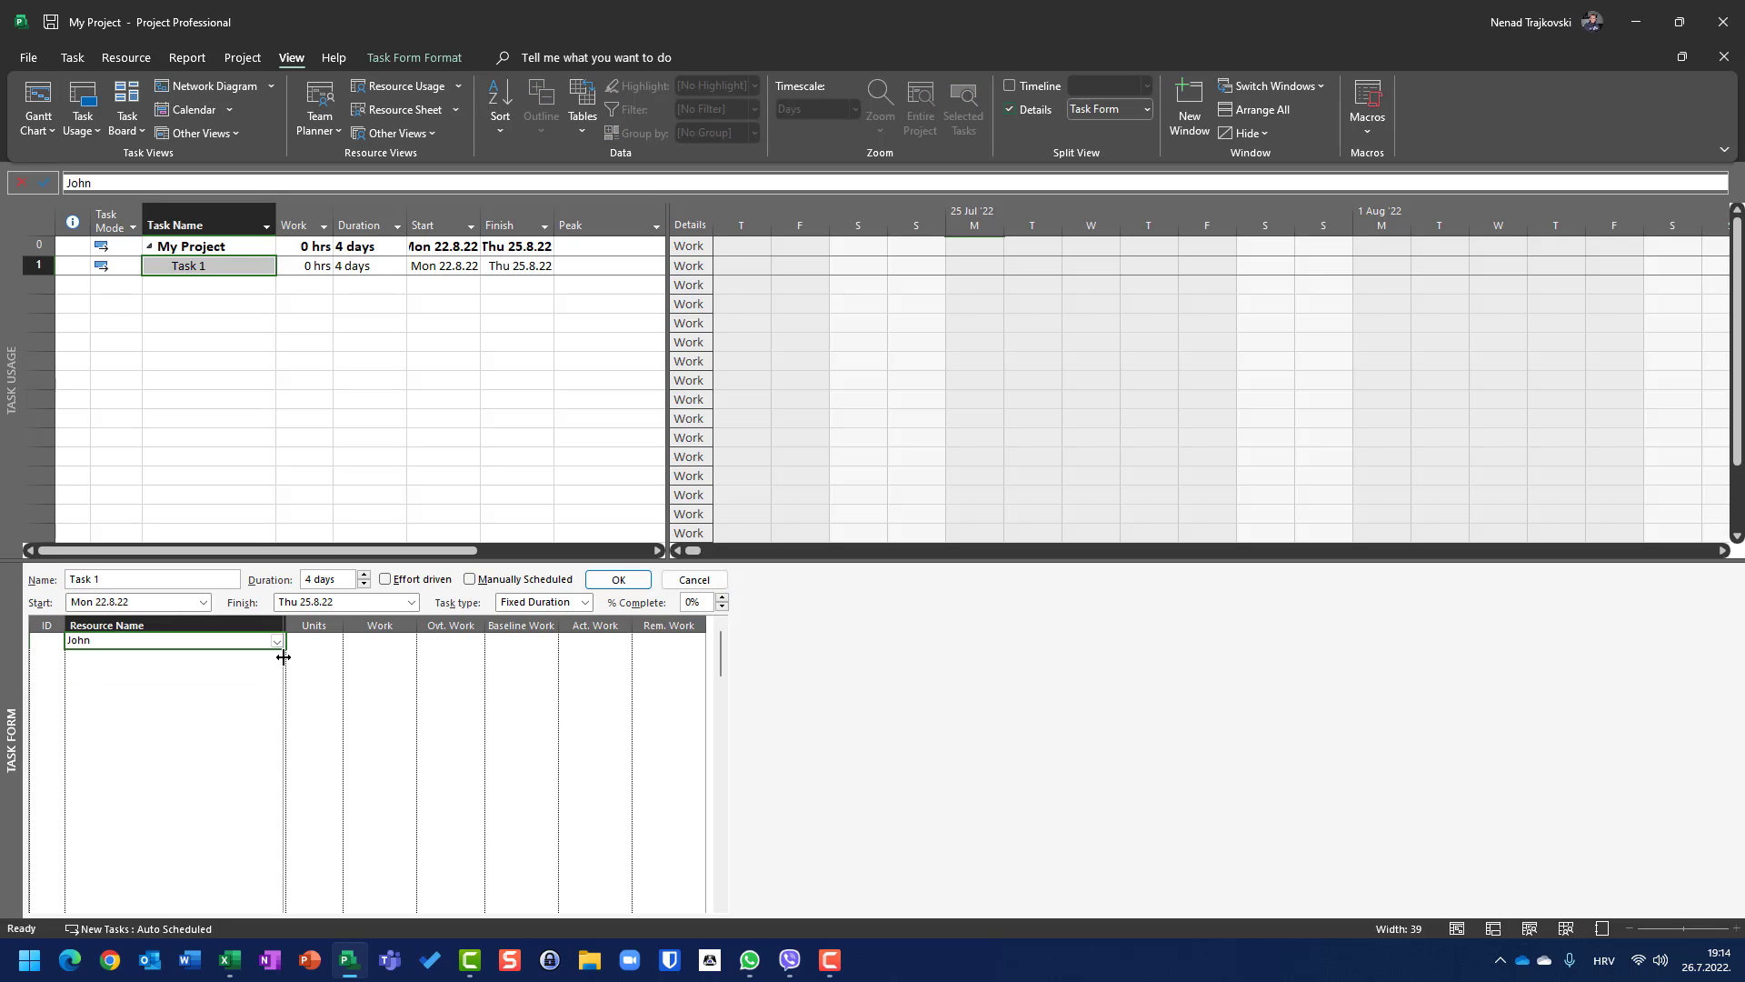
pyautogui.click(279, 662)
pyautogui.click(276, 656)
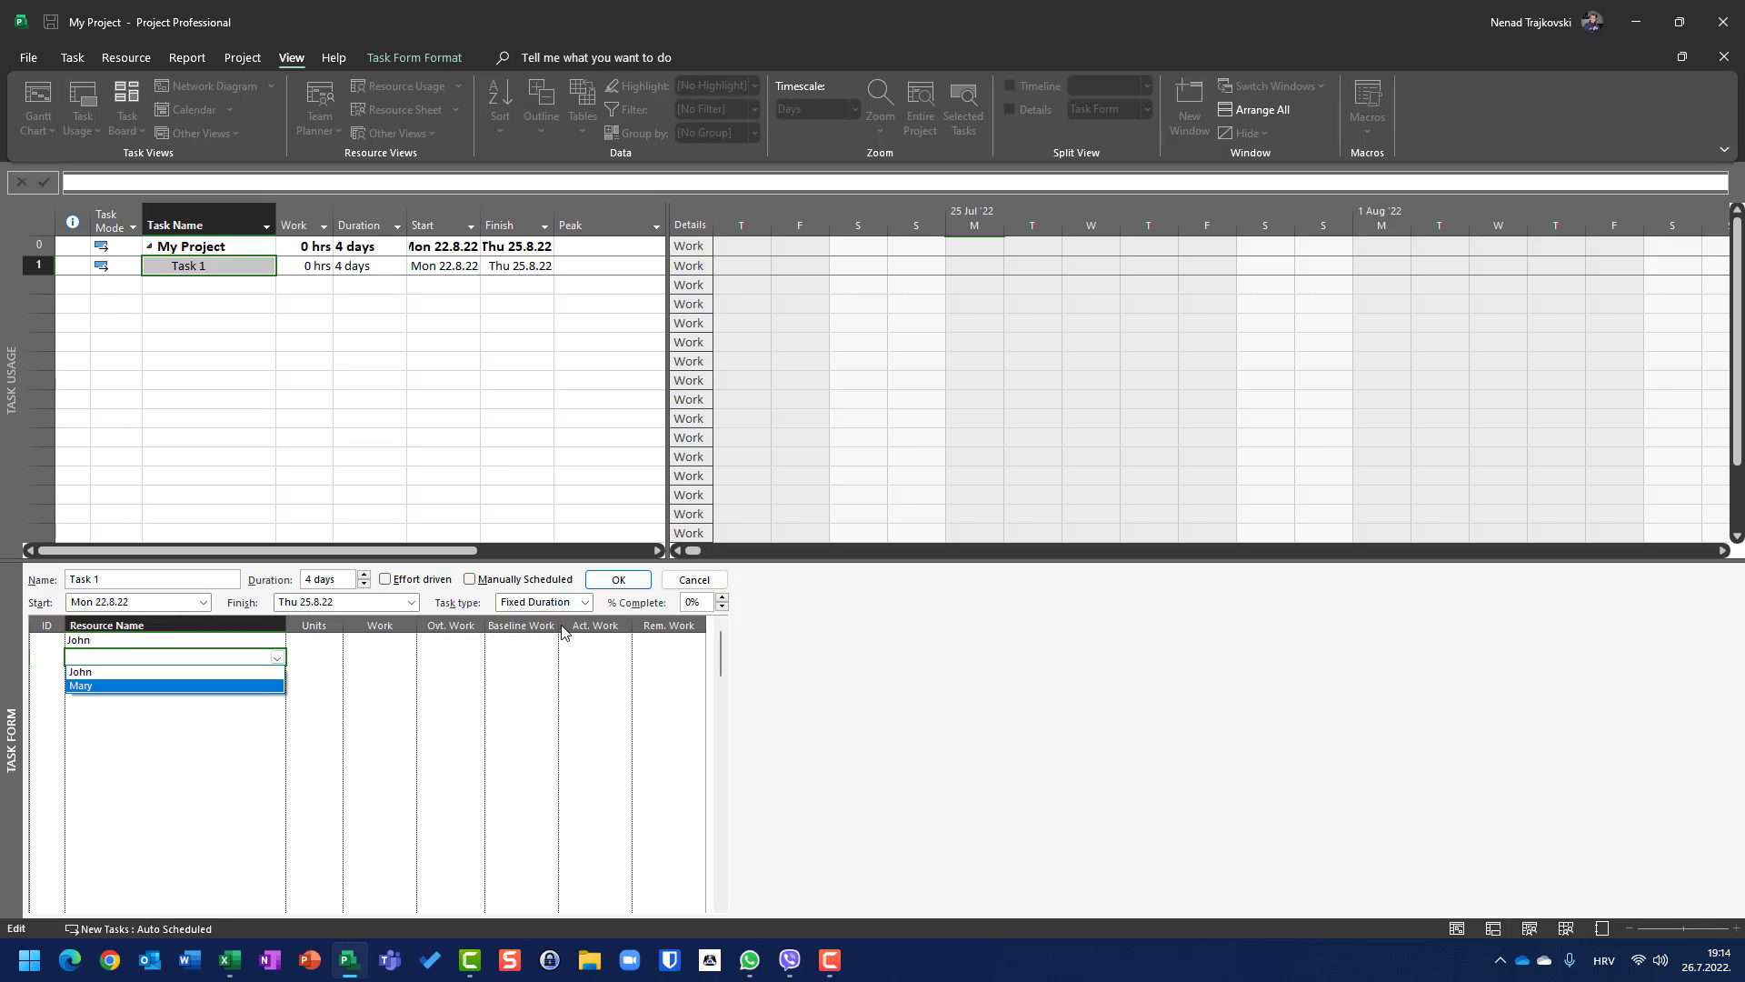
pyautogui.click(600, 583)
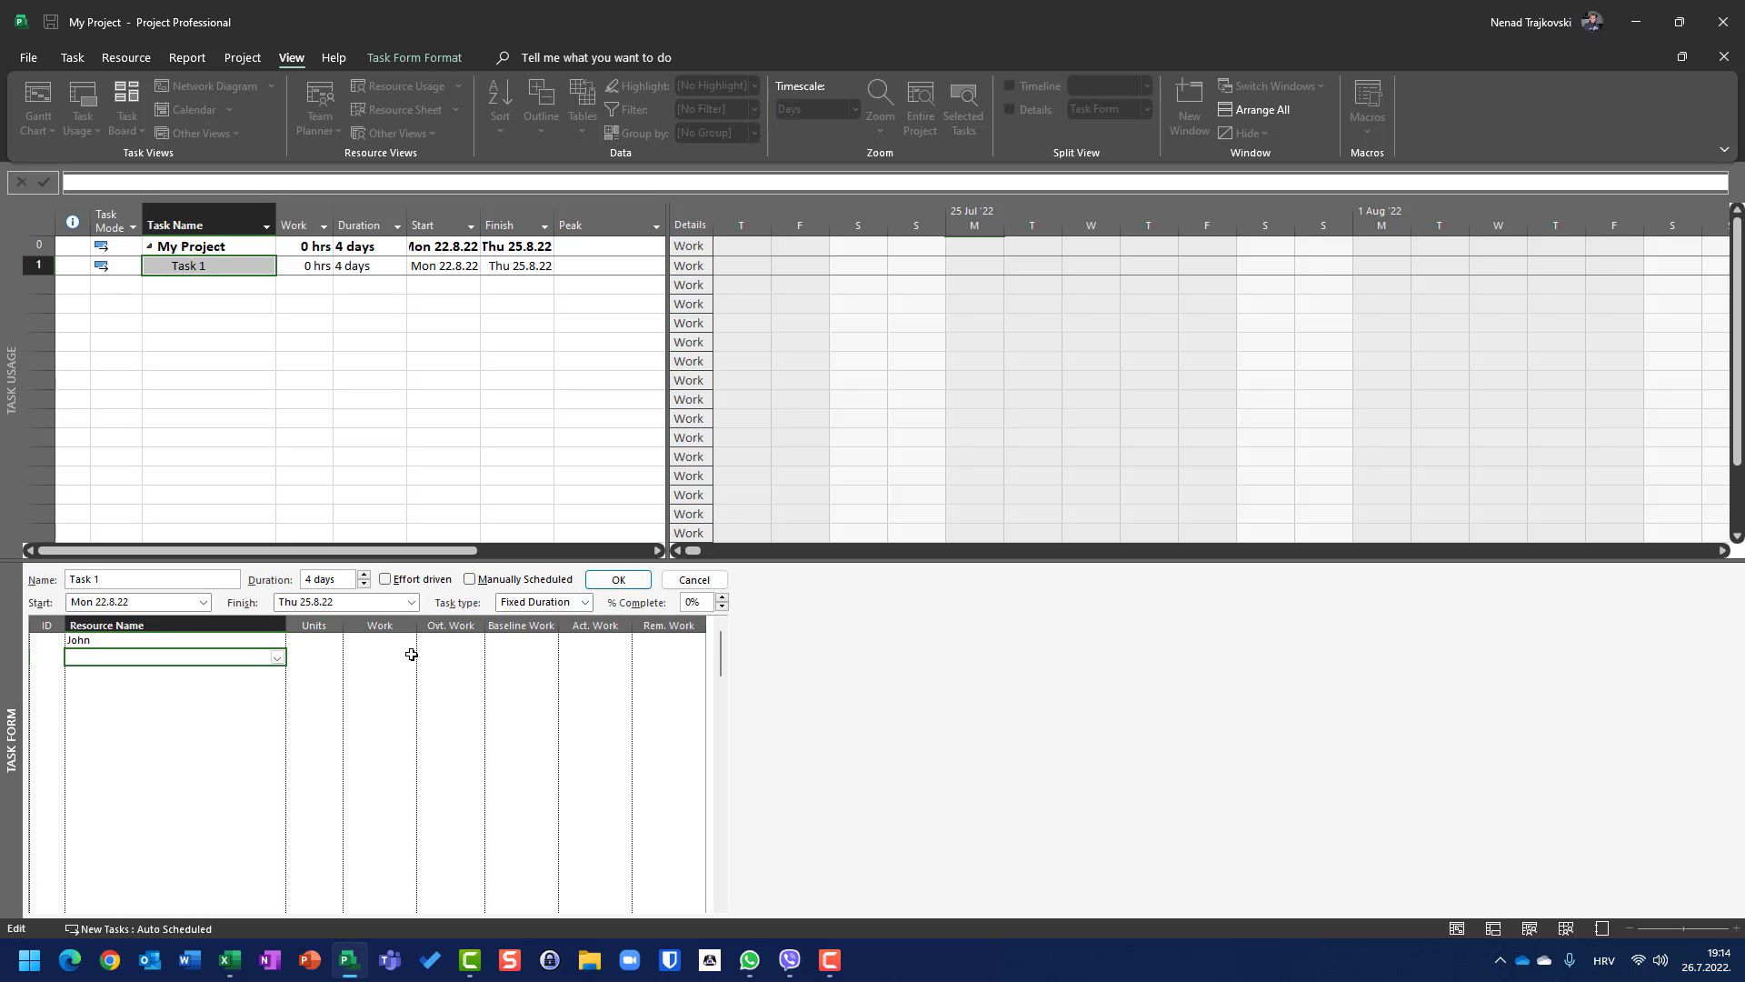
pyautogui.click(276, 657)
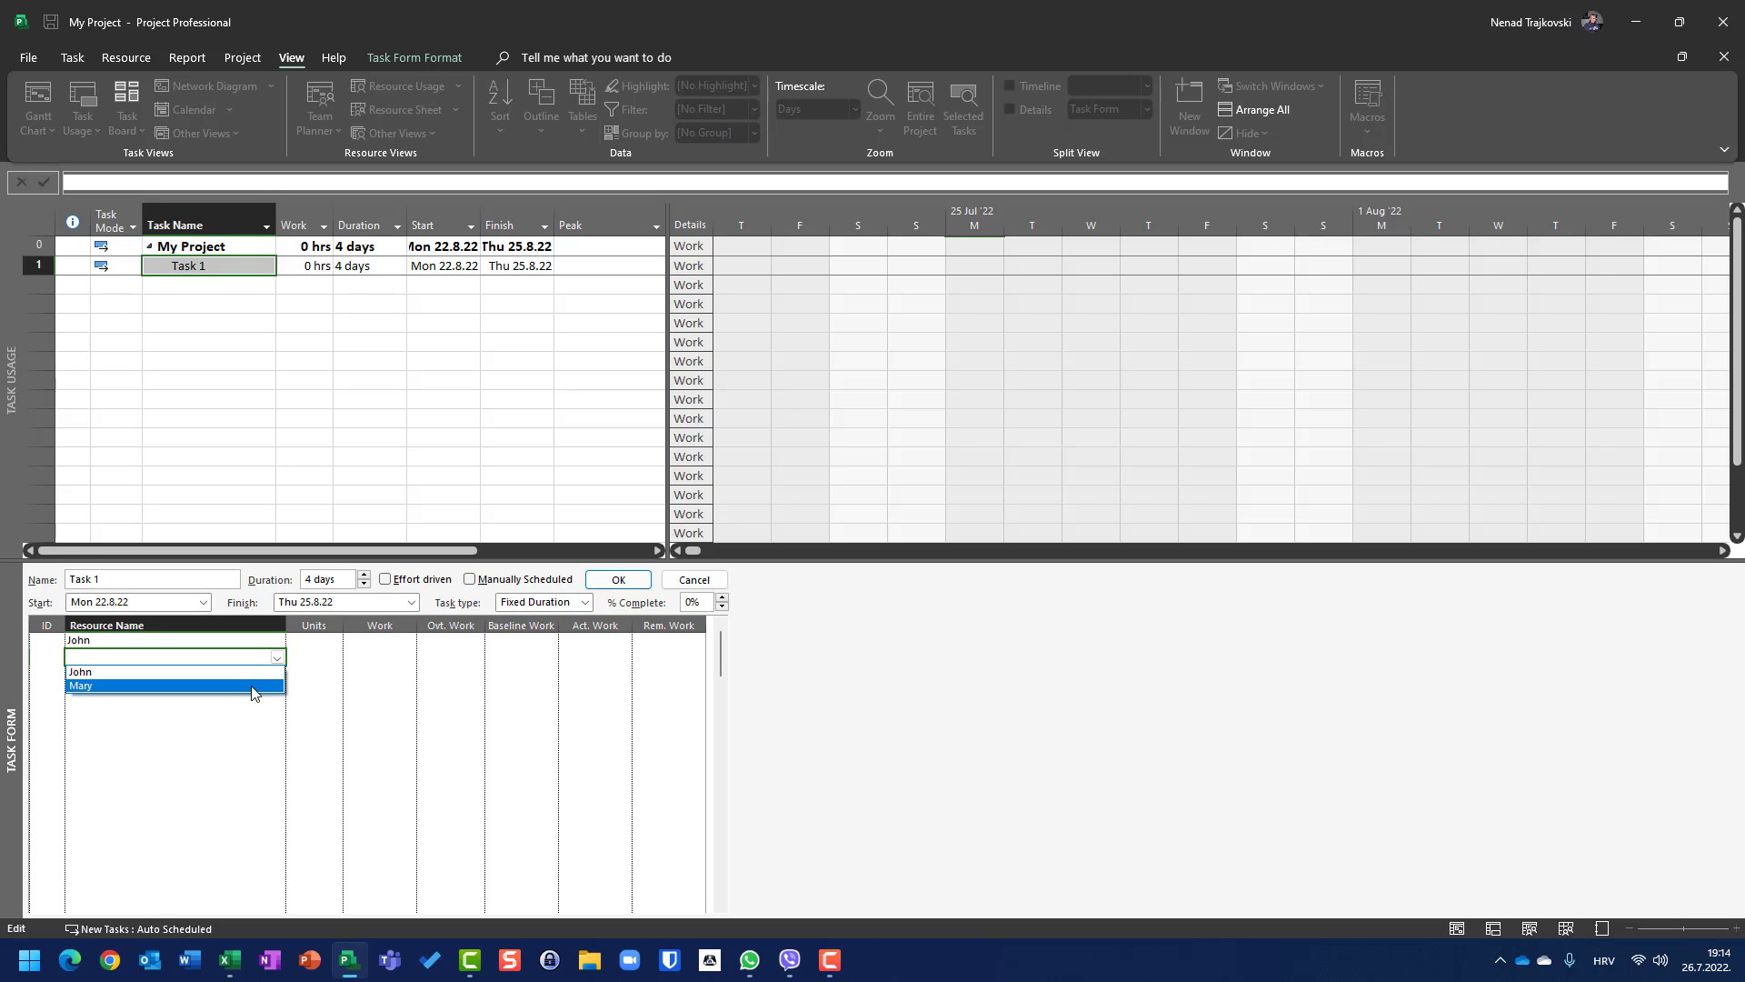
pyautogui.click(253, 688)
pyautogui.click(617, 580)
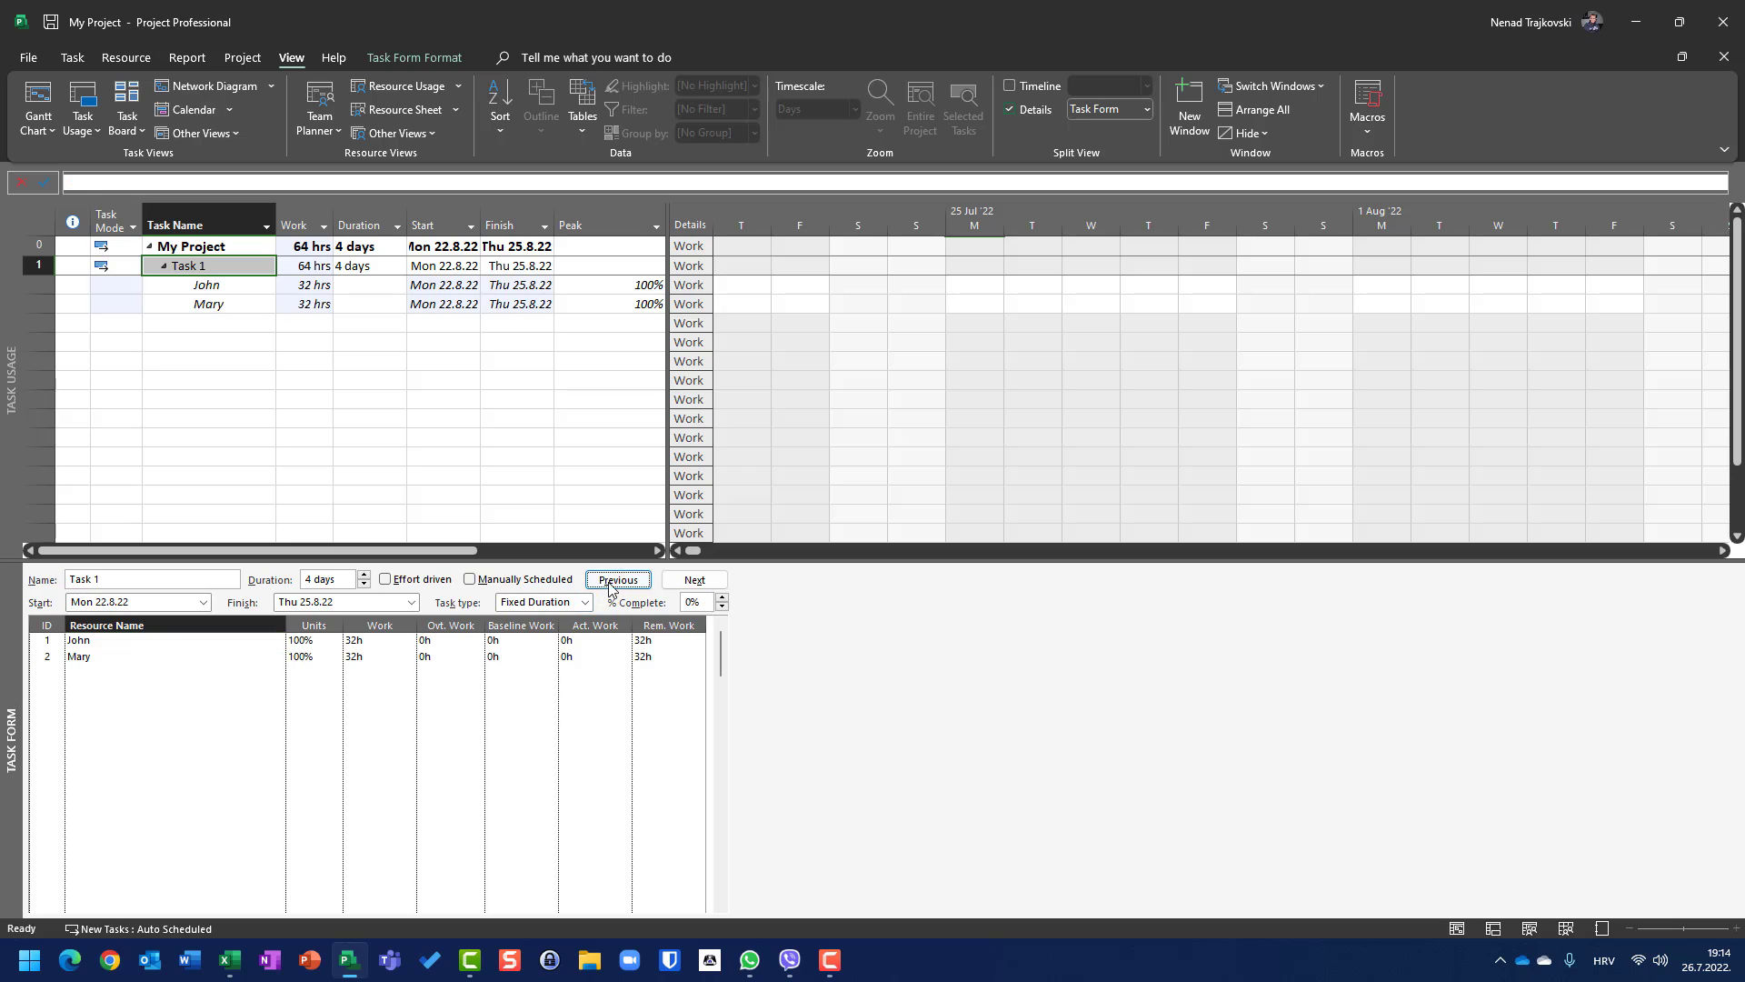
# Try removing the second resource from Task 1 while Effort driven is off, and undo the removal
pyautogui.rightClick(199, 269)
pyautogui.click(258, 392)
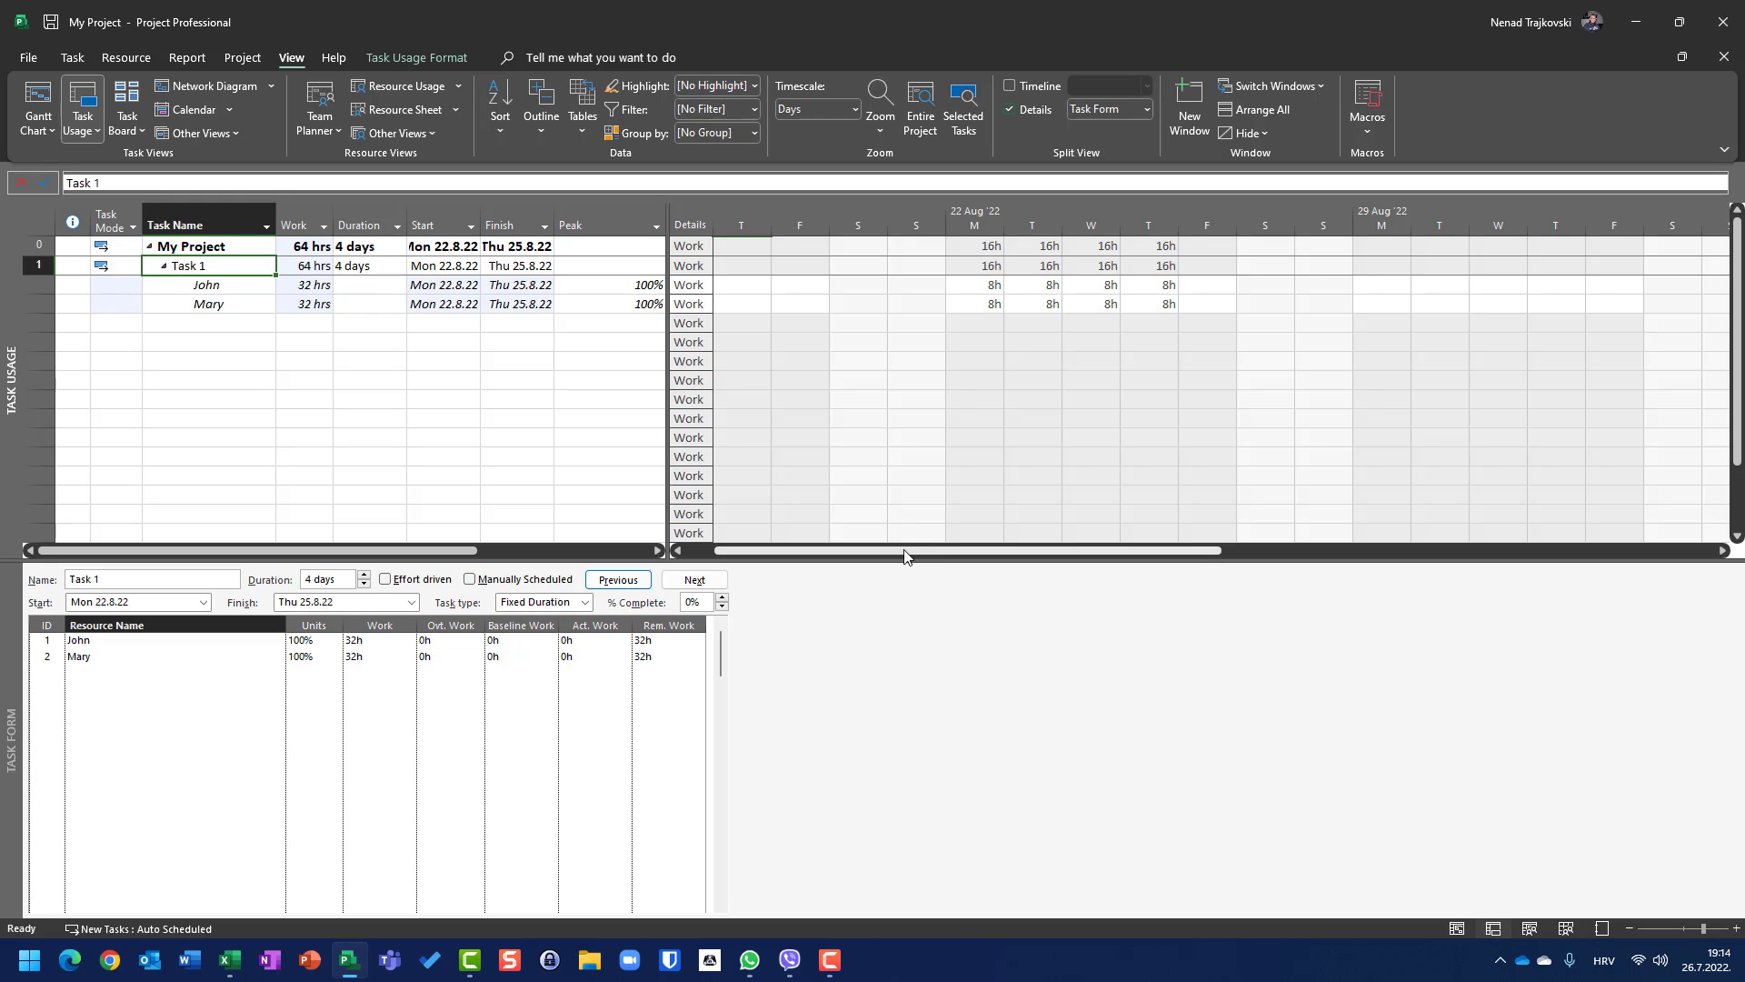
pyautogui.moveTo(907, 551); pyautogui.dragTo(957, 551)
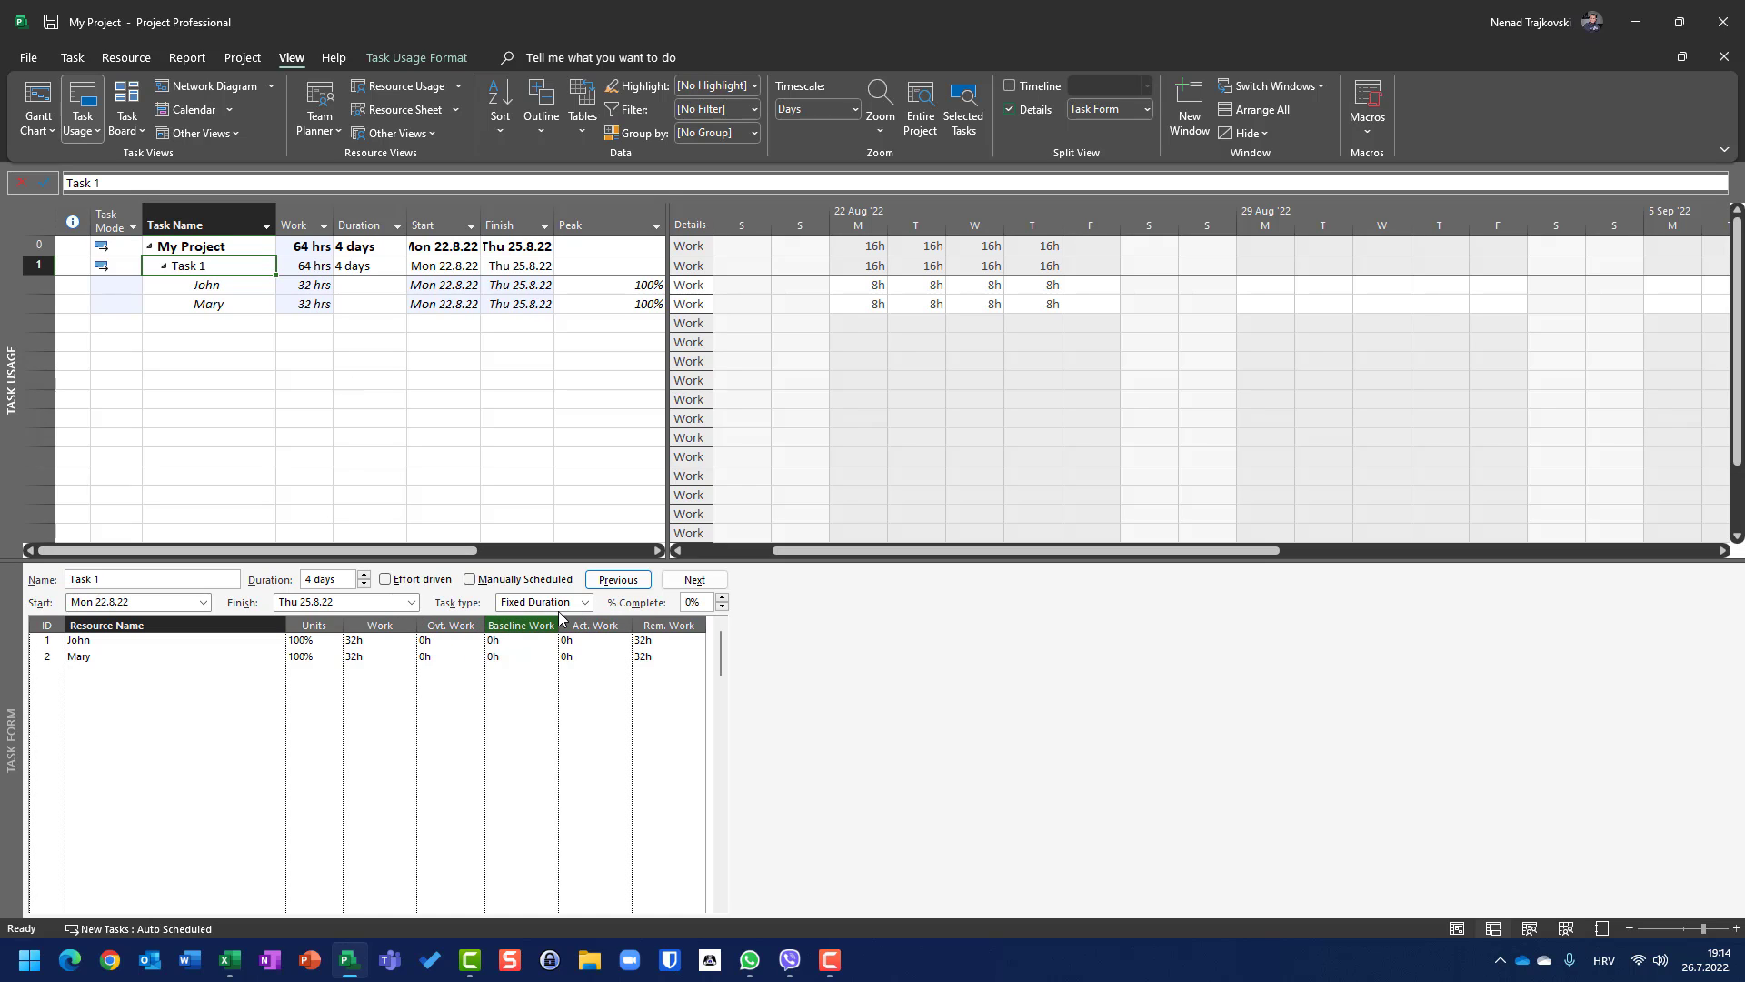
pyautogui.click(54, 657)
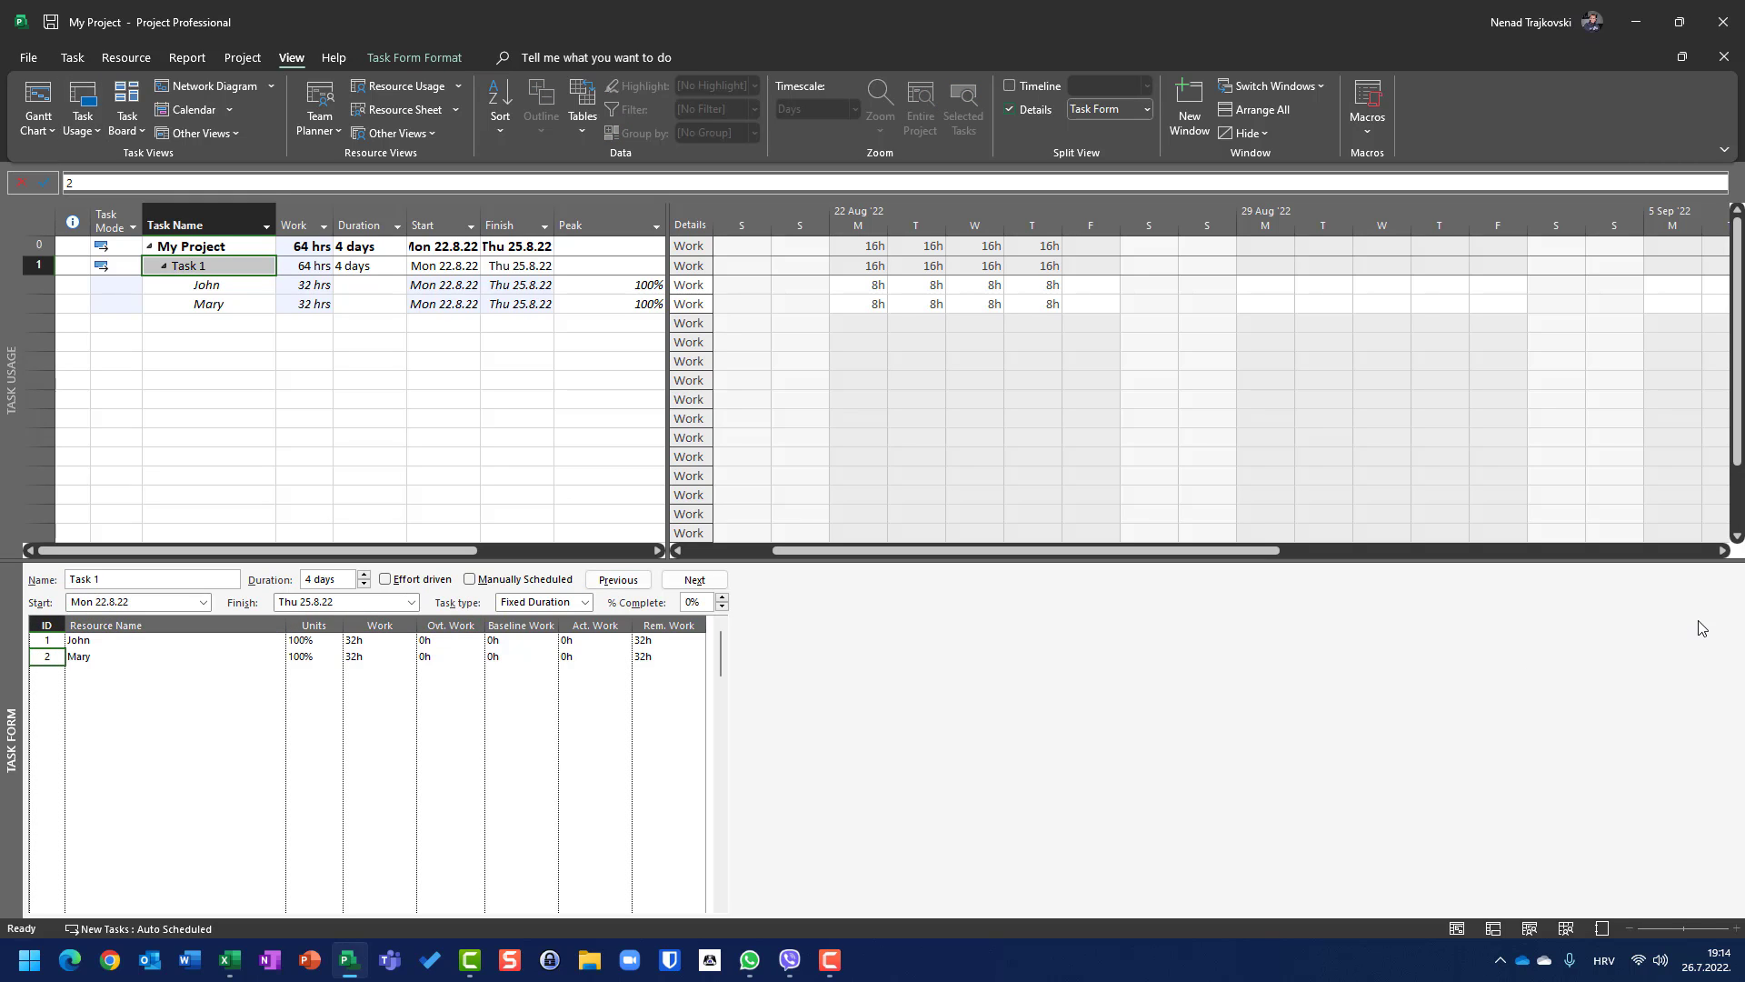
pyautogui.press('Delete')
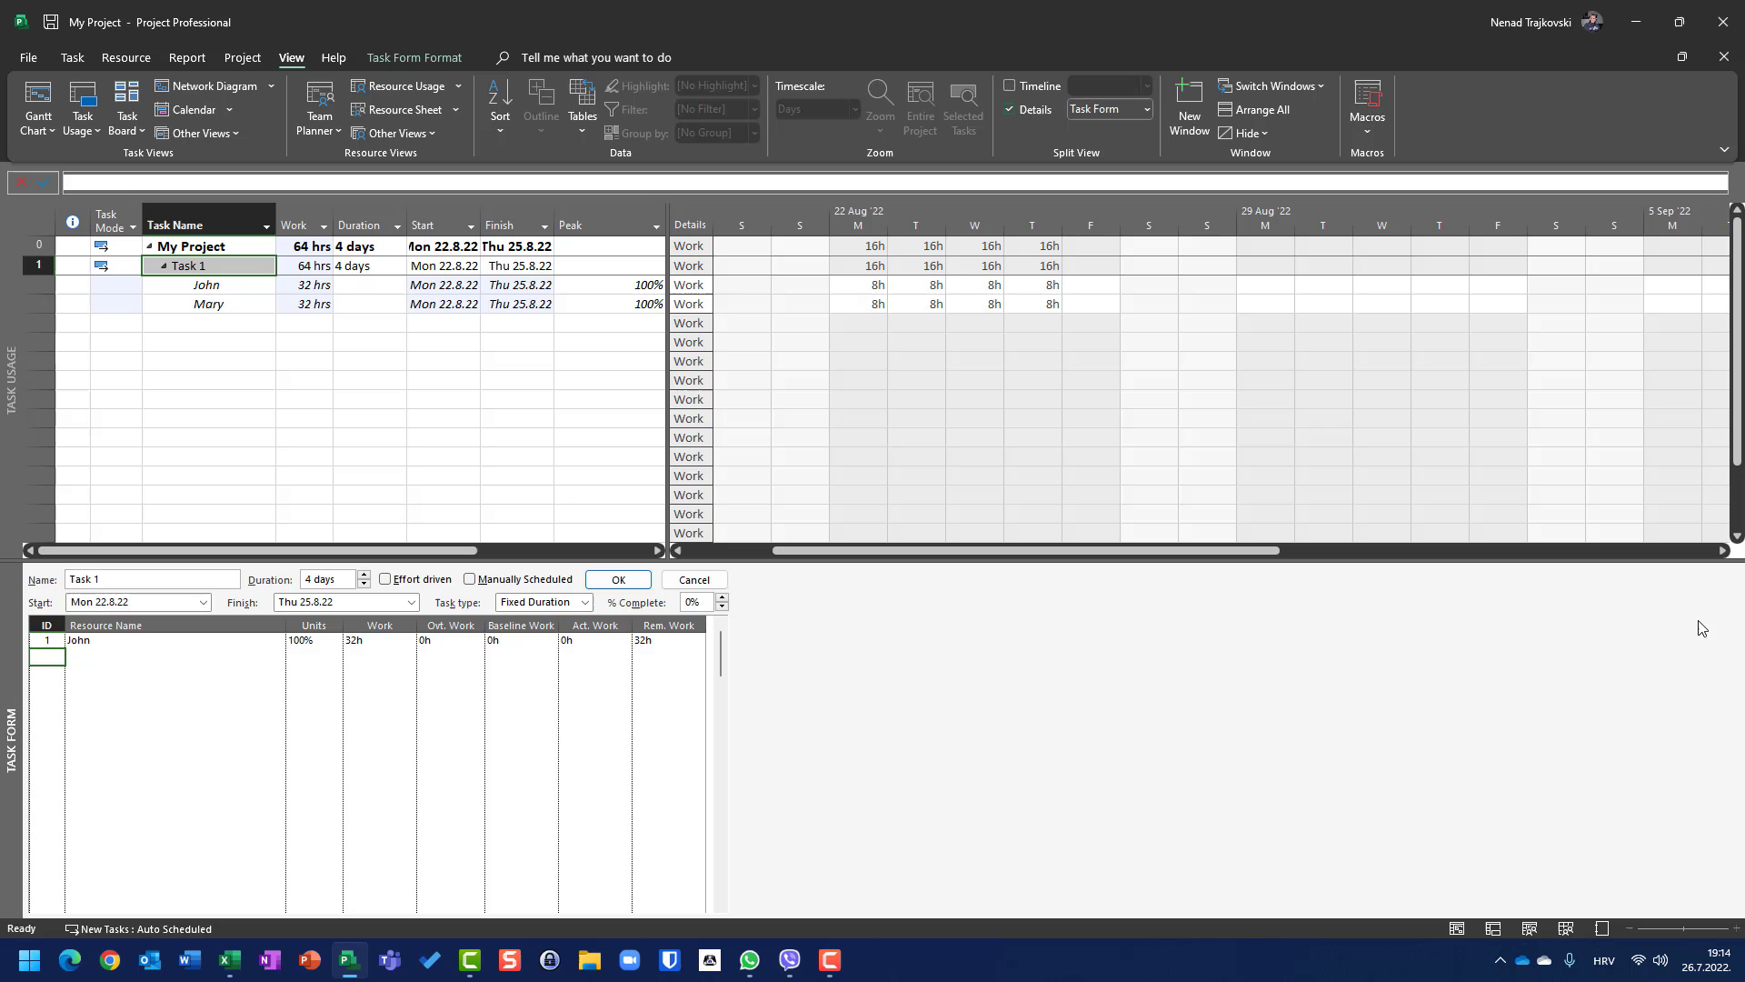
pyautogui.click(618, 581)
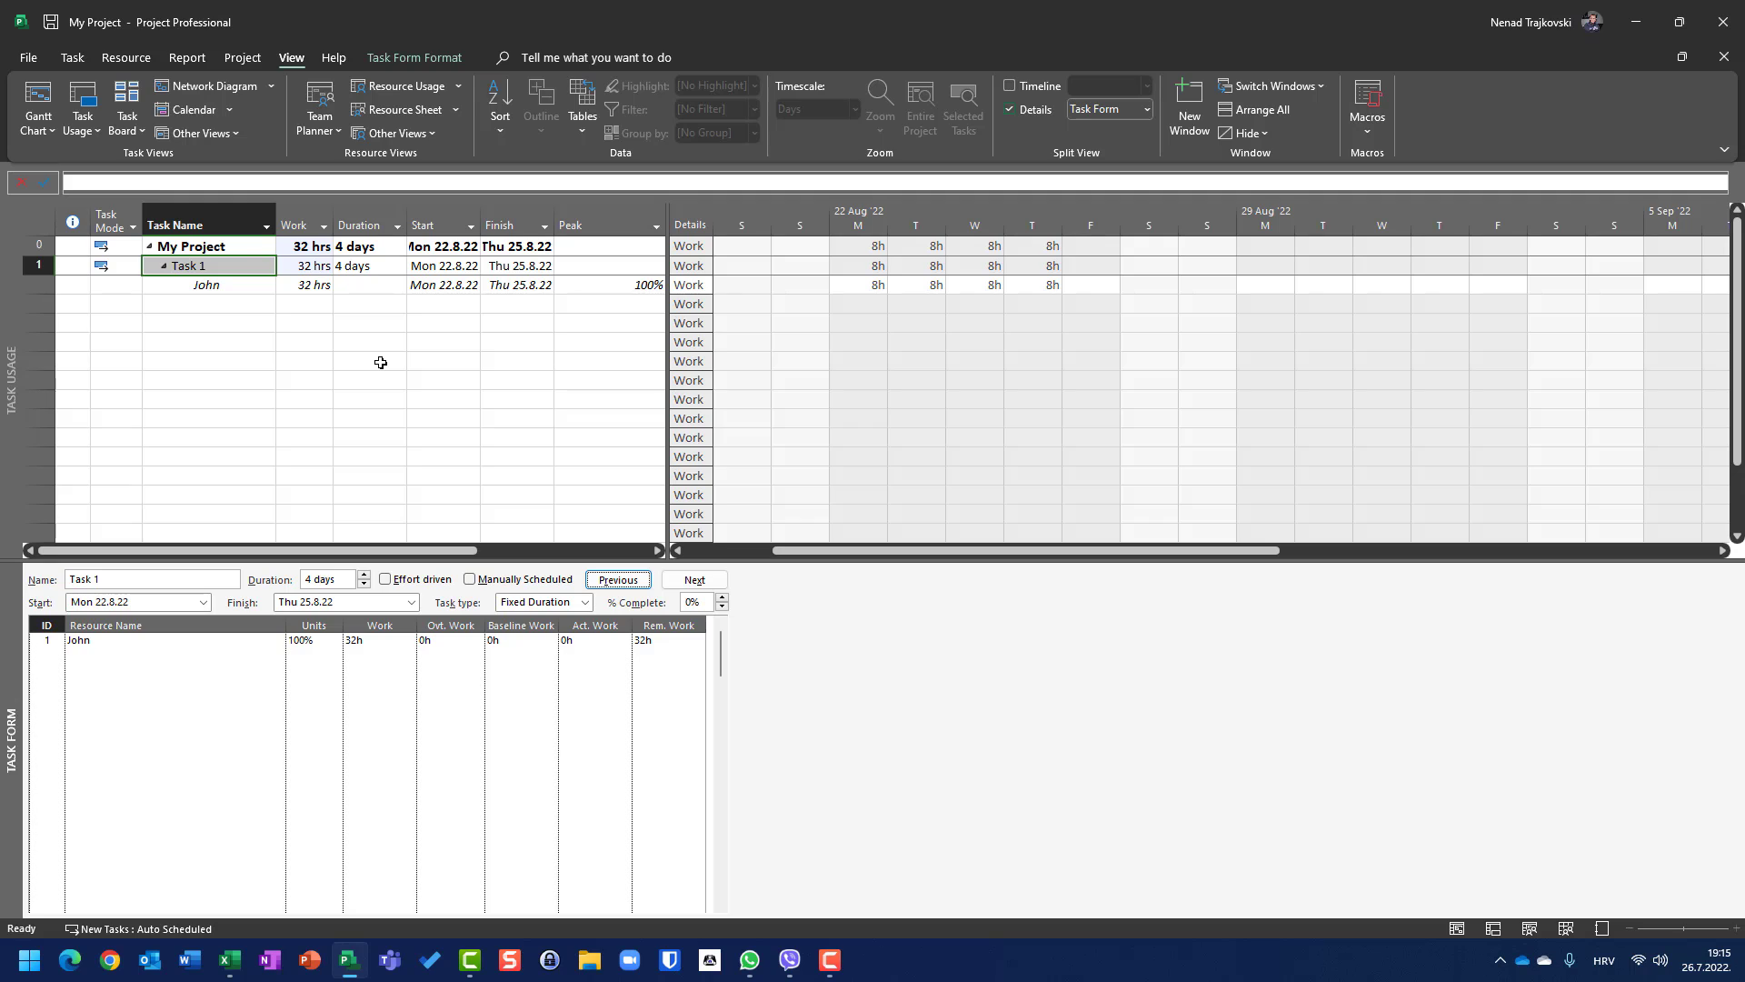
pyautogui.hotkey('ctrl', 'z')
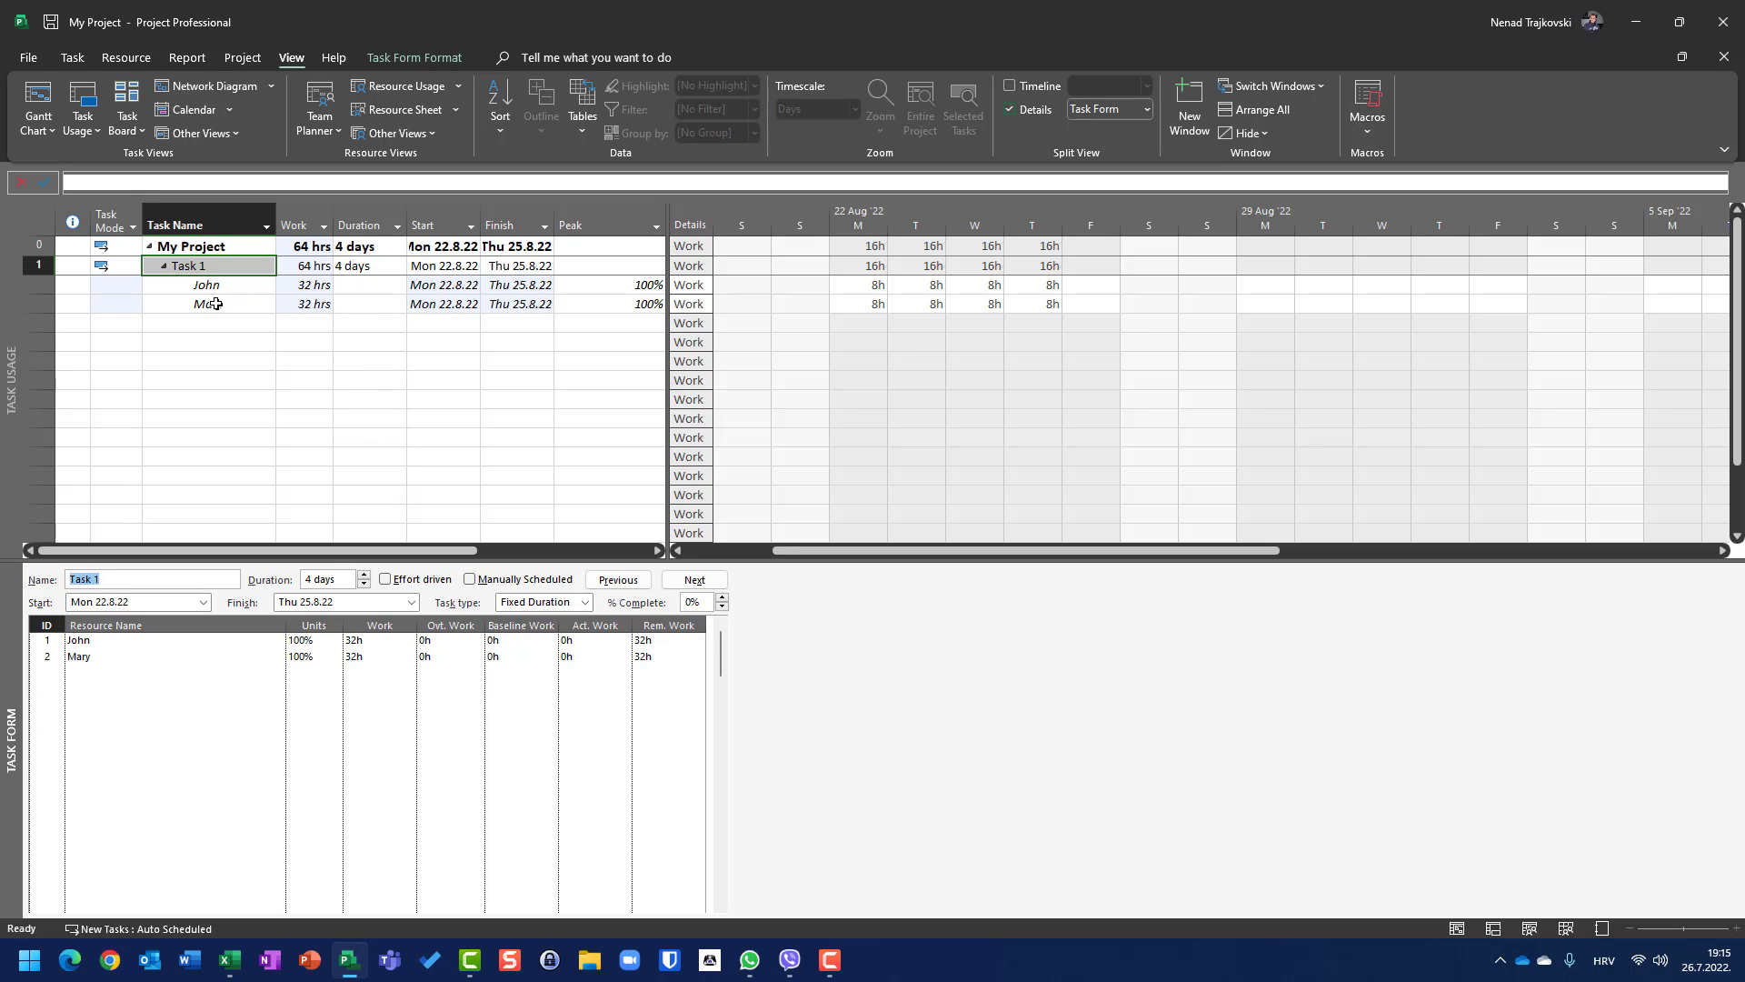
# Repeat the removal of resource ID 2 from the non-effort-driven Task 1, and undo it again
pyautogui.click(50, 656)
pyautogui.press('F2')
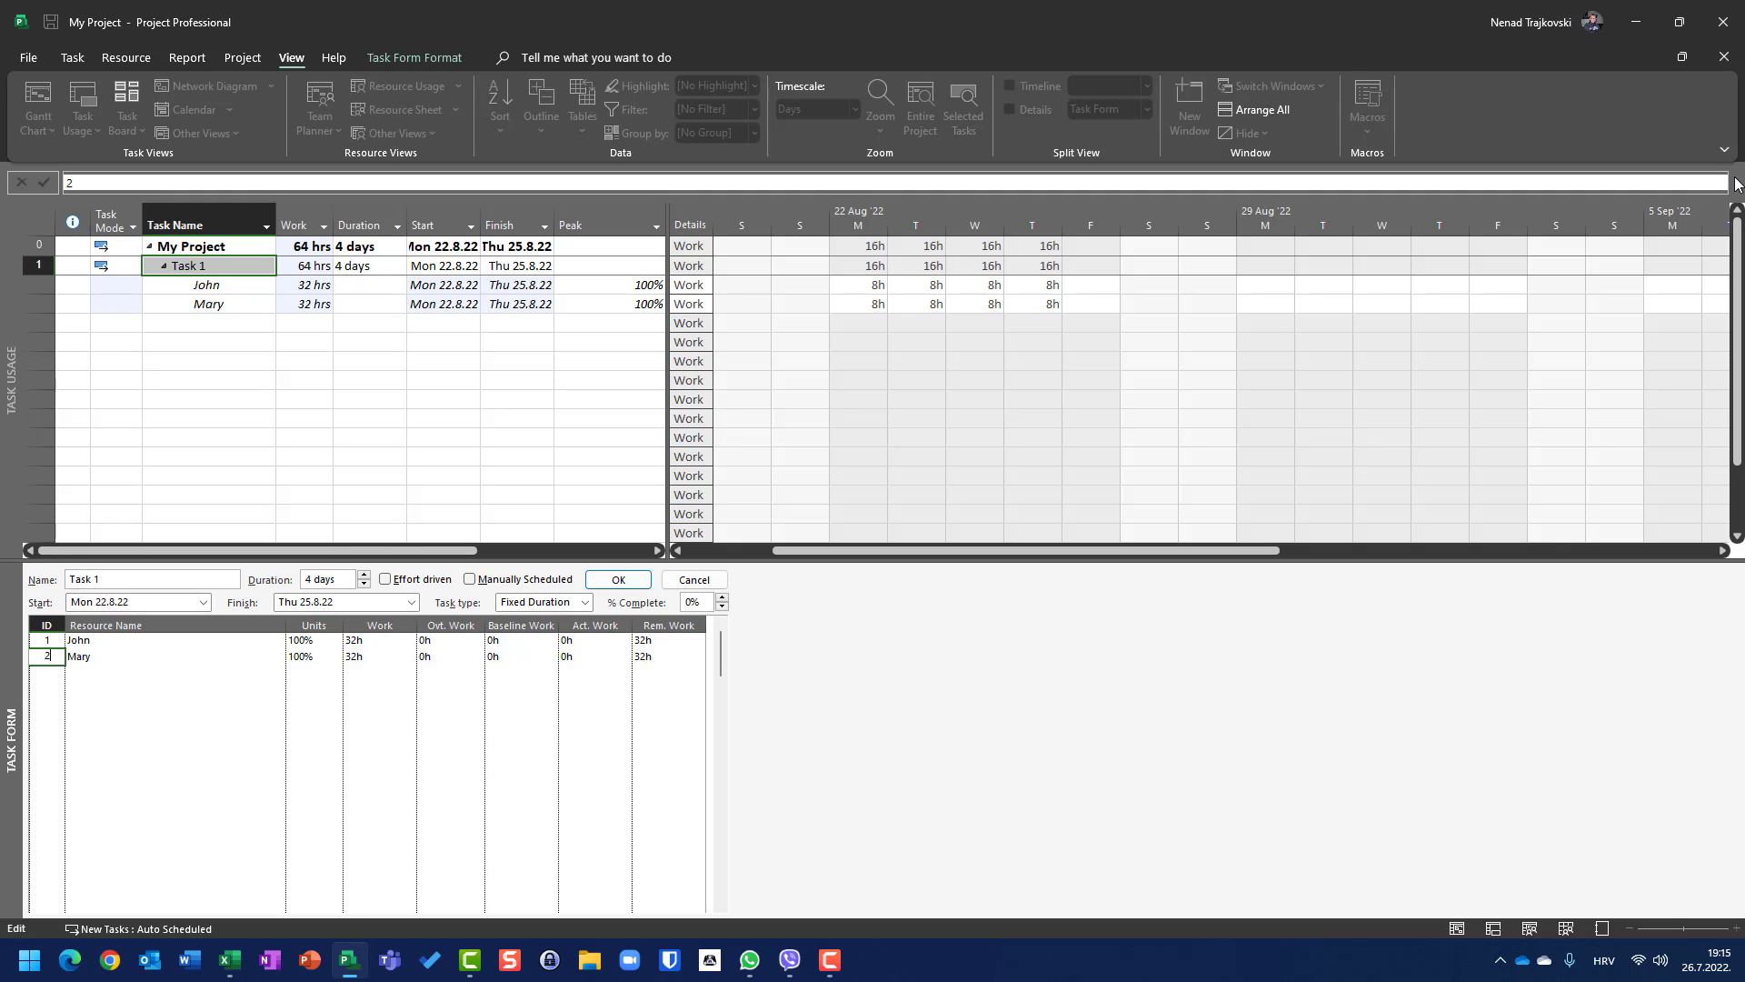
pyautogui.press('Escape')
pyautogui.press('Delete')
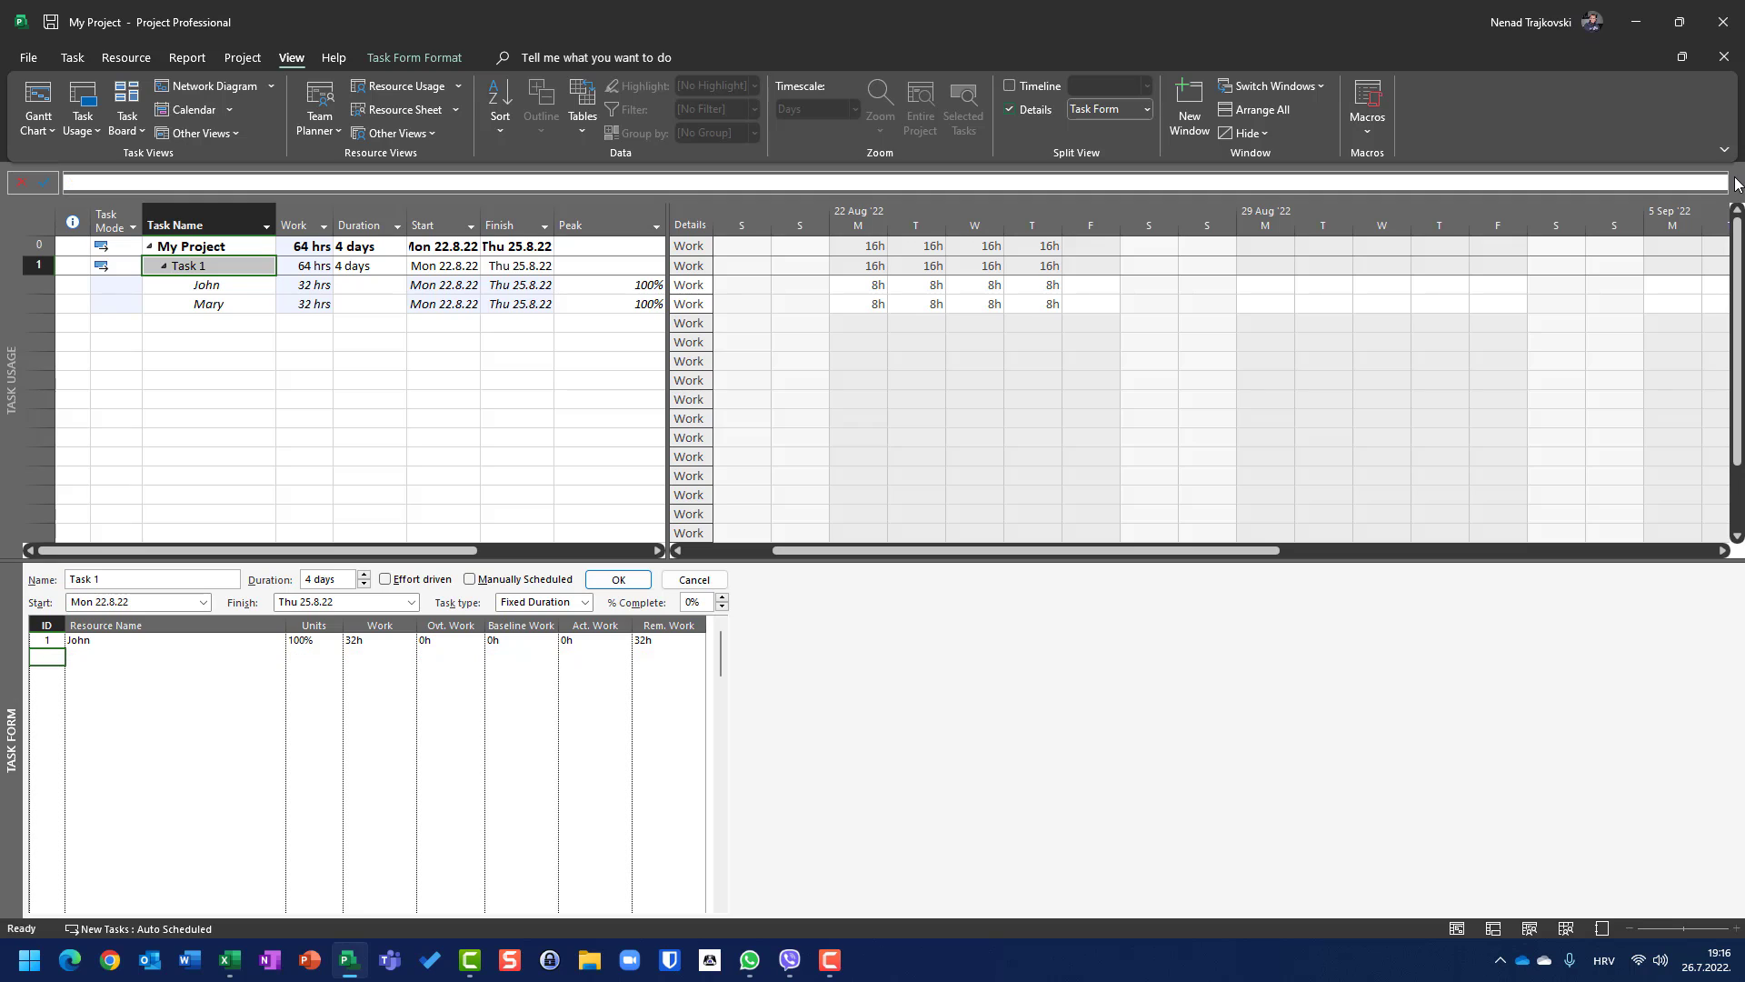
pyautogui.click(620, 581)
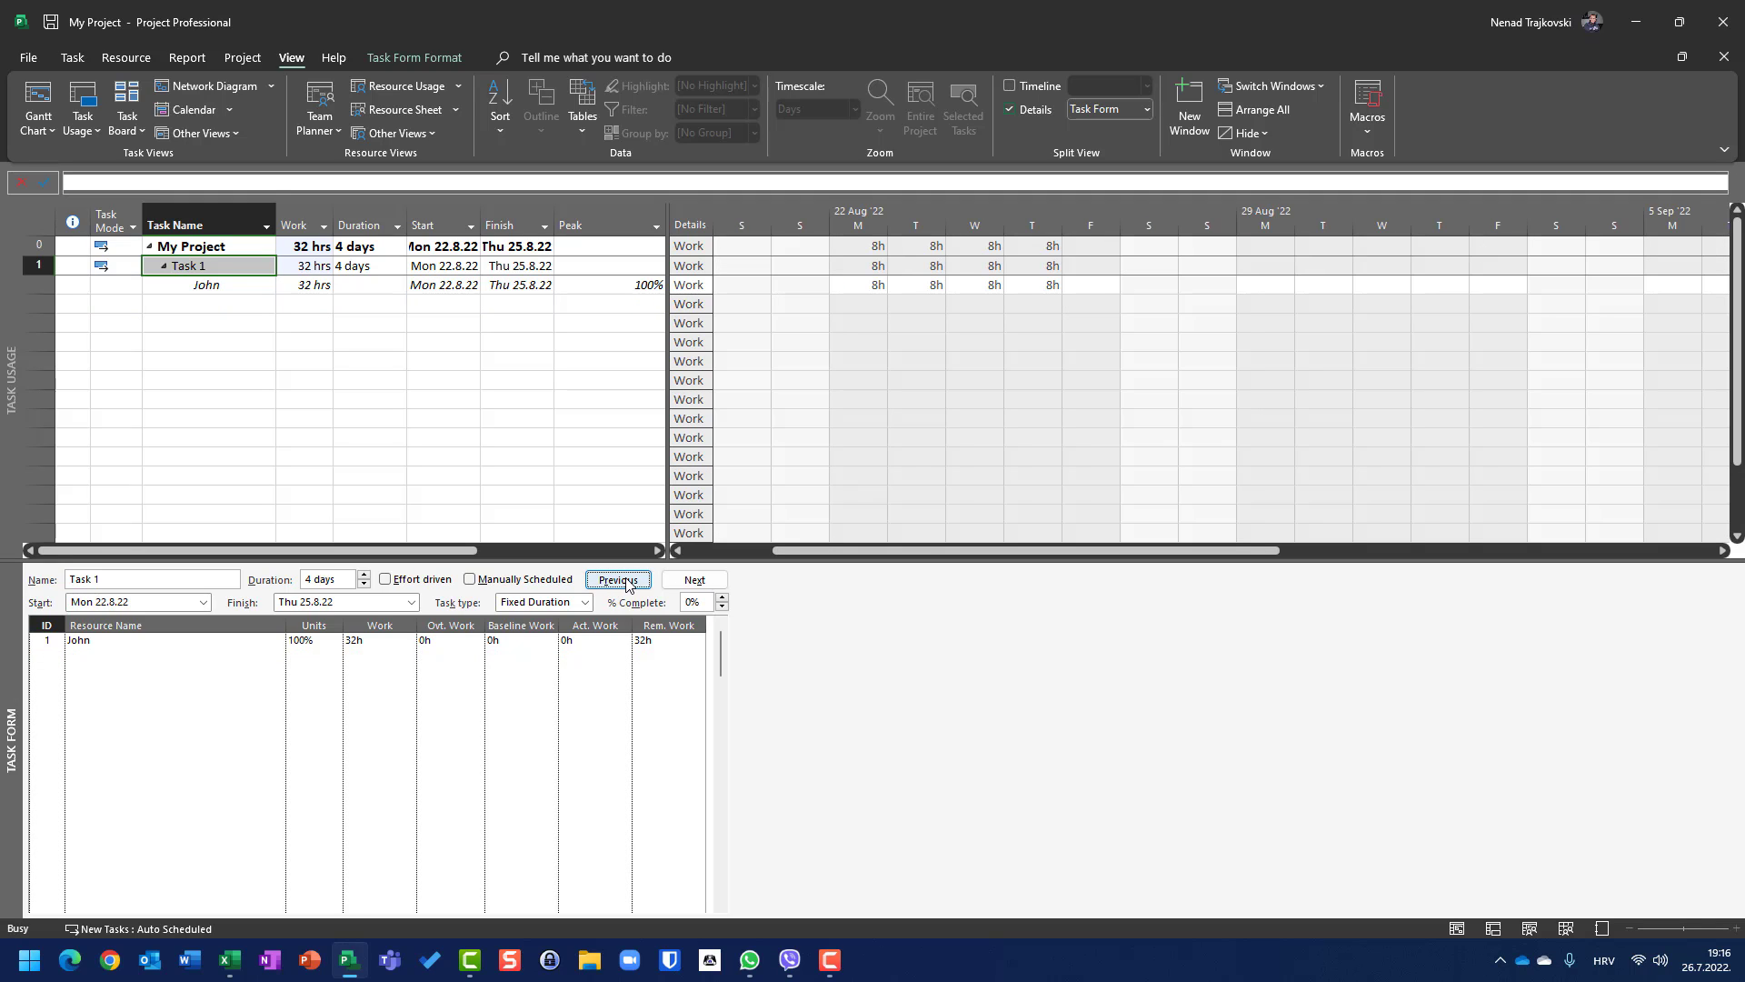
pyautogui.hotkey('ctrl', 'z')
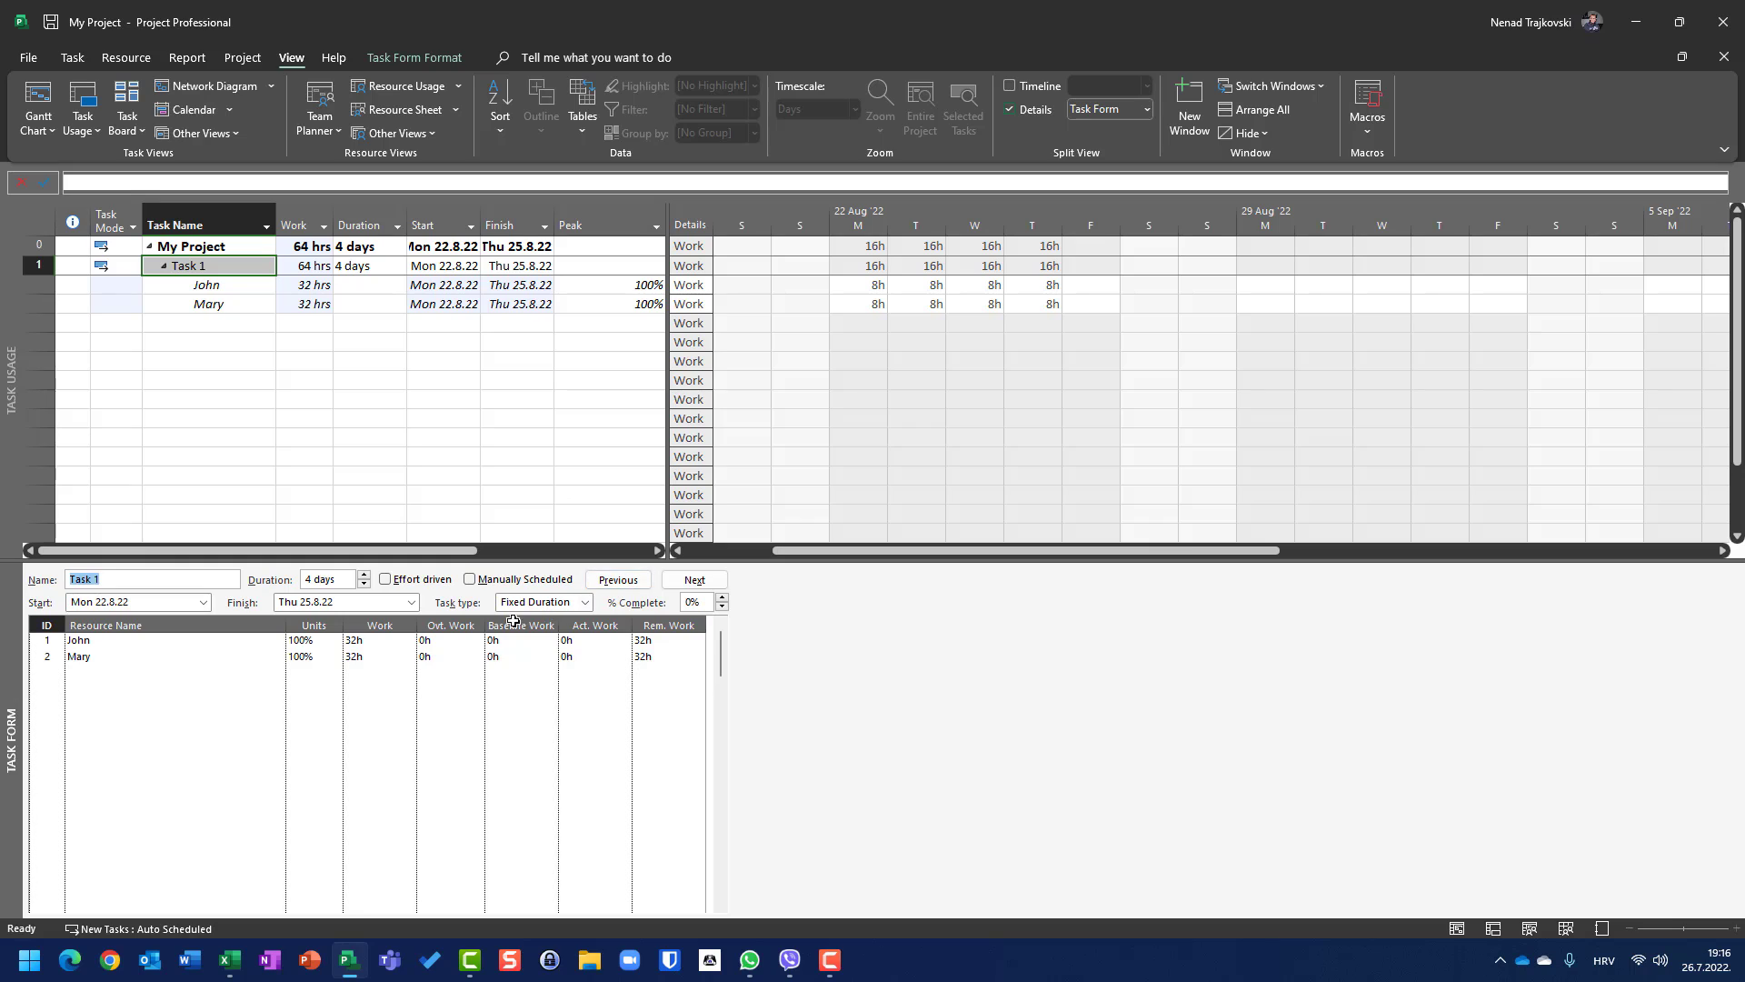
# Turn on Effort driven for Task 1, keeping the Fixed Duration task type
pyautogui.click(399, 579)
pyautogui.click(384, 579)
pyautogui.click(600, 582)
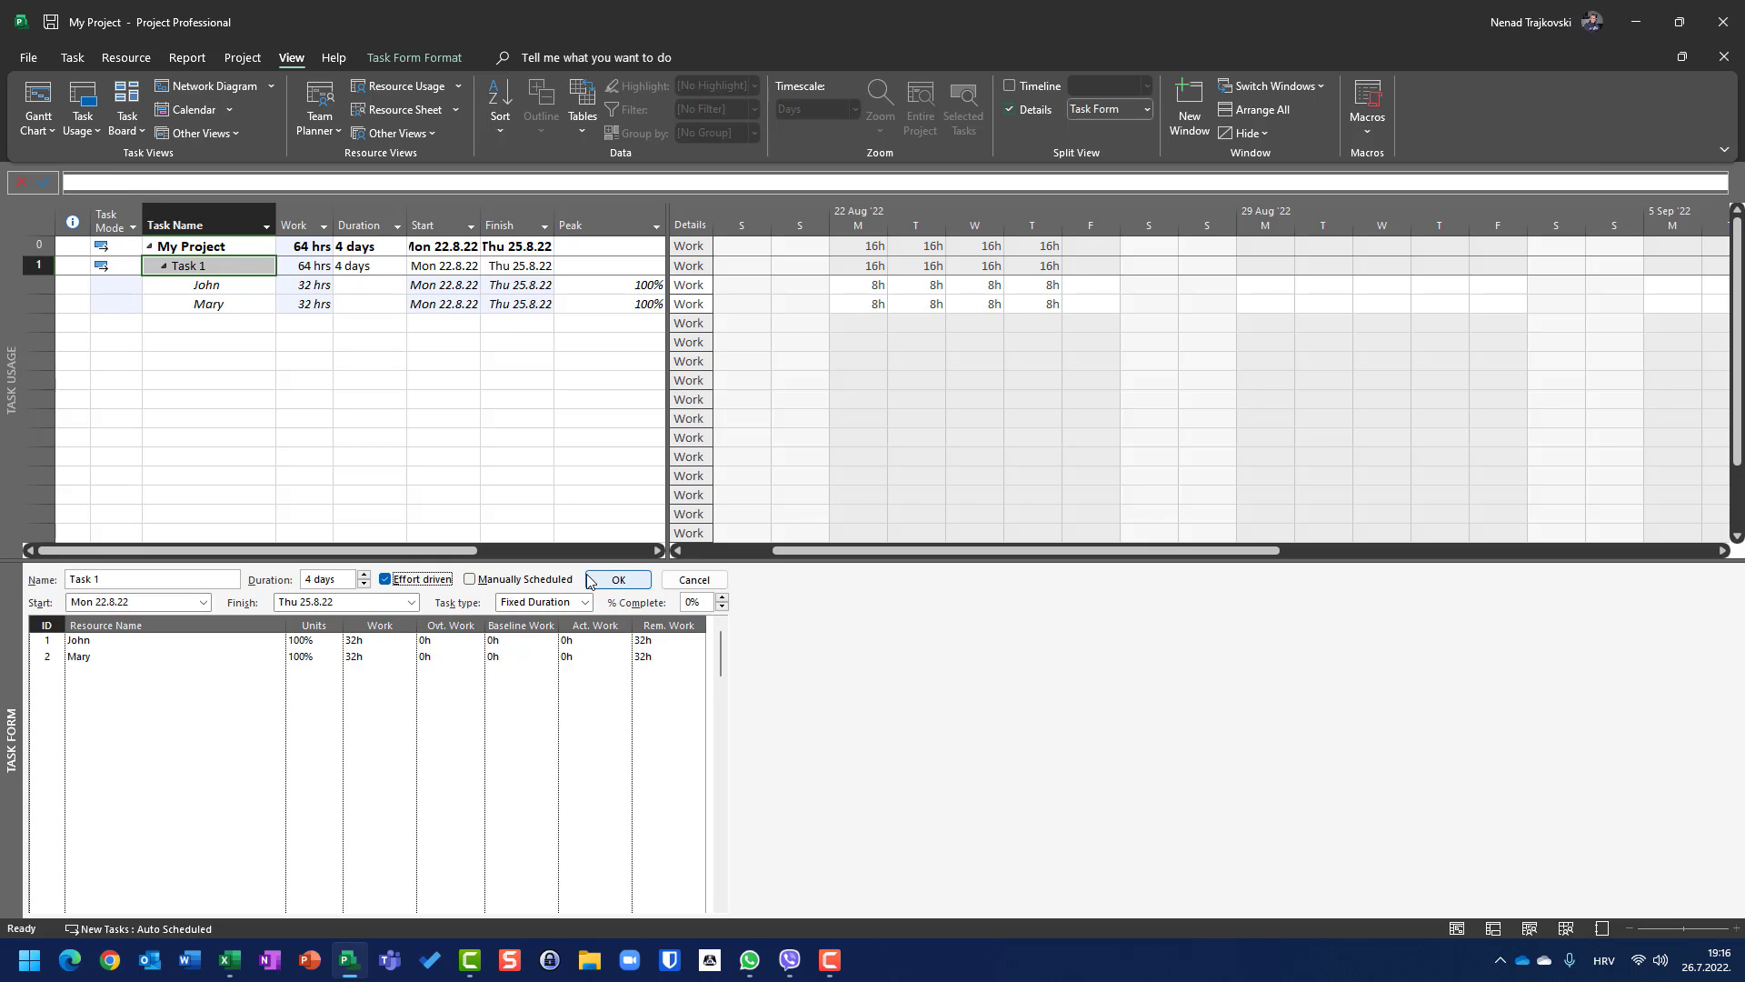
# Try removing resource ID 2 from the effort-driven Task 1, inspect the remaining assignment's peak, and undo the removal
pyautogui.click(41, 656)
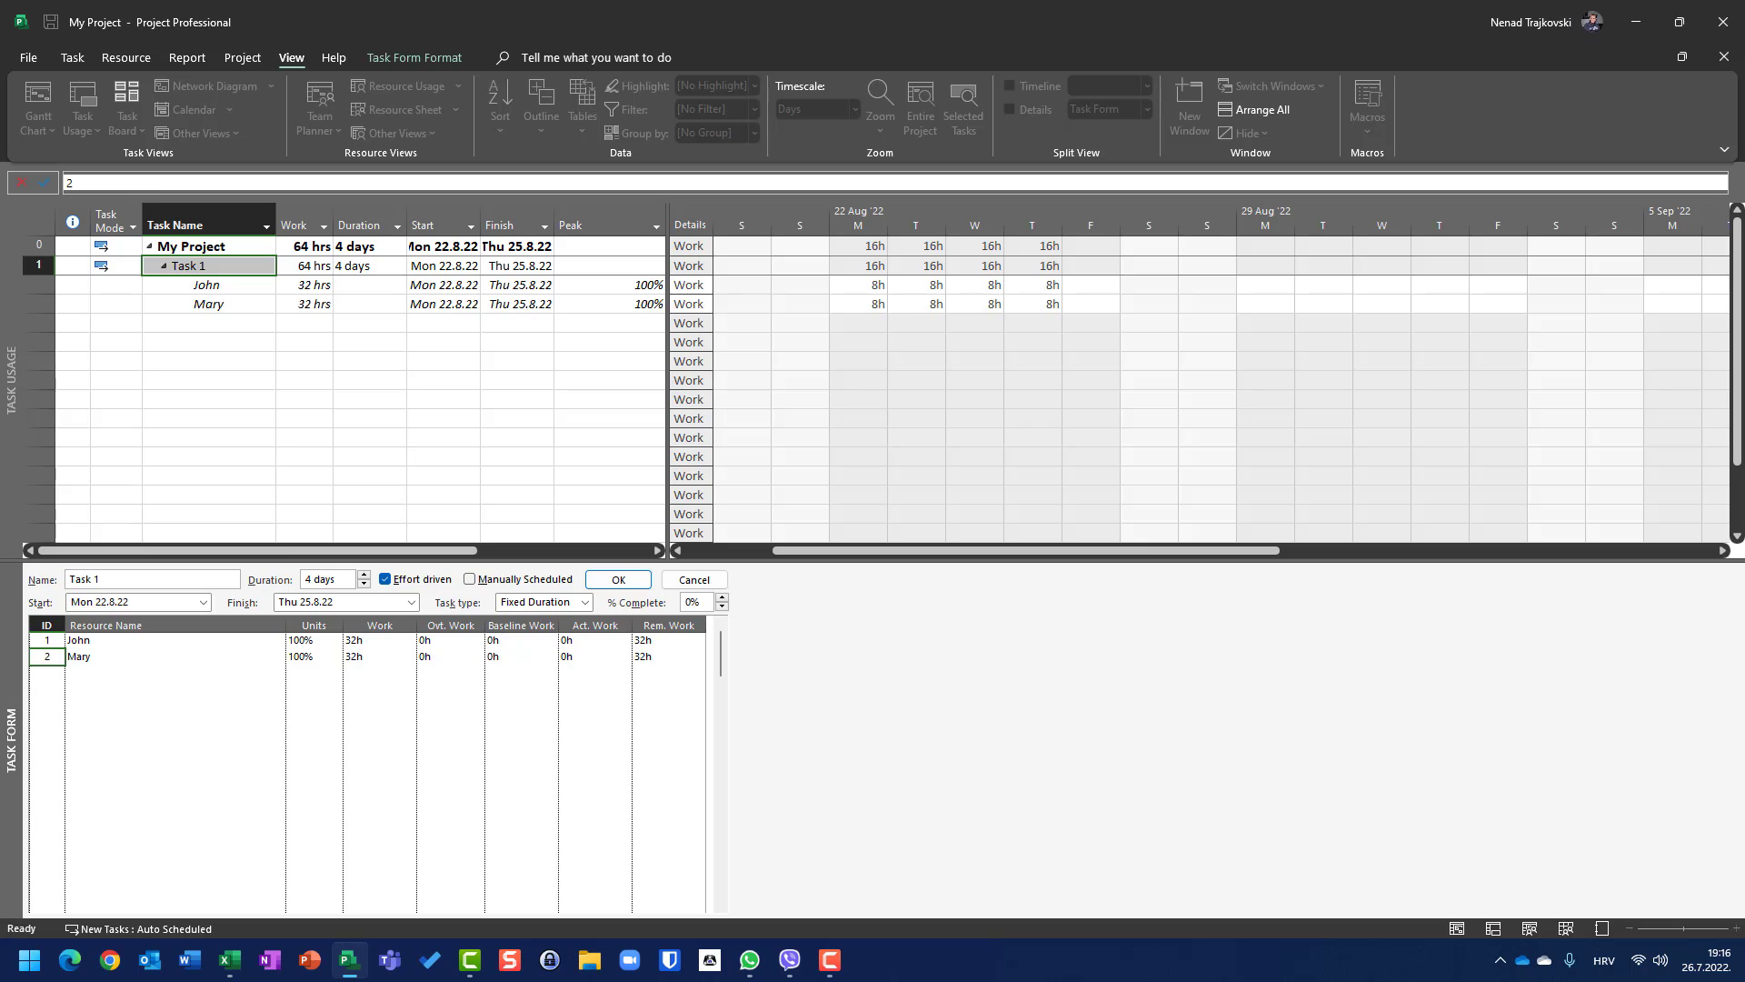
pyautogui.press('Return')
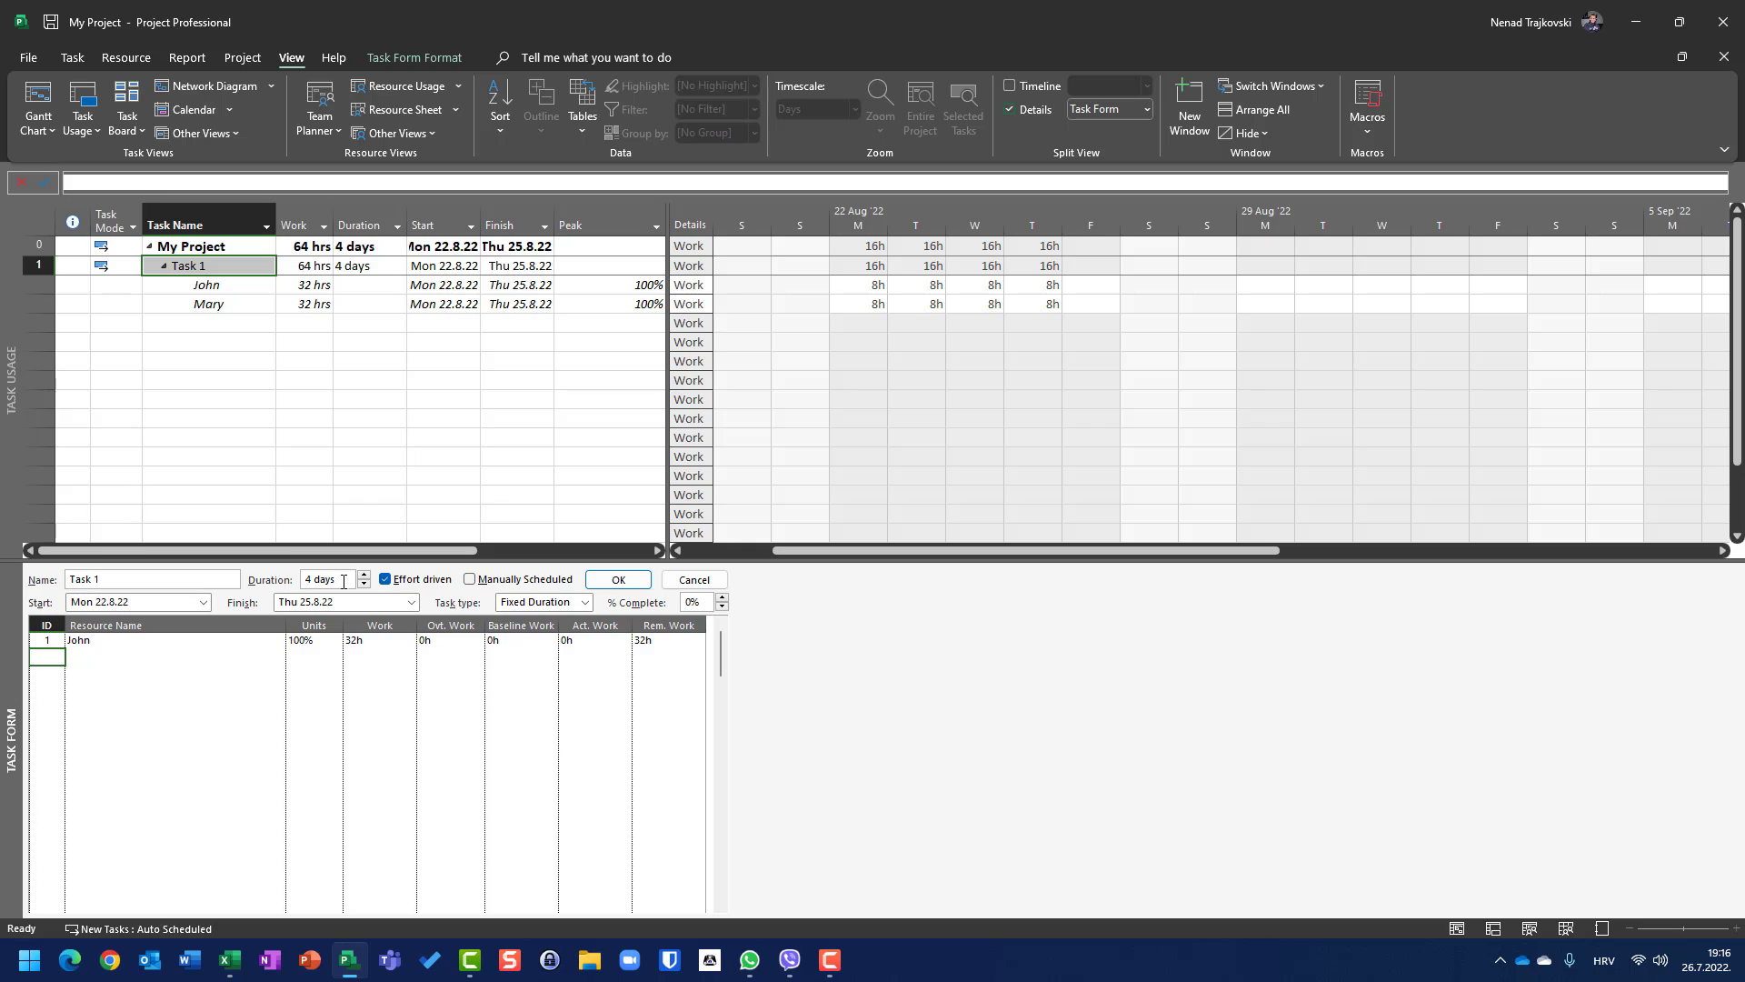
pyautogui.click(605, 587)
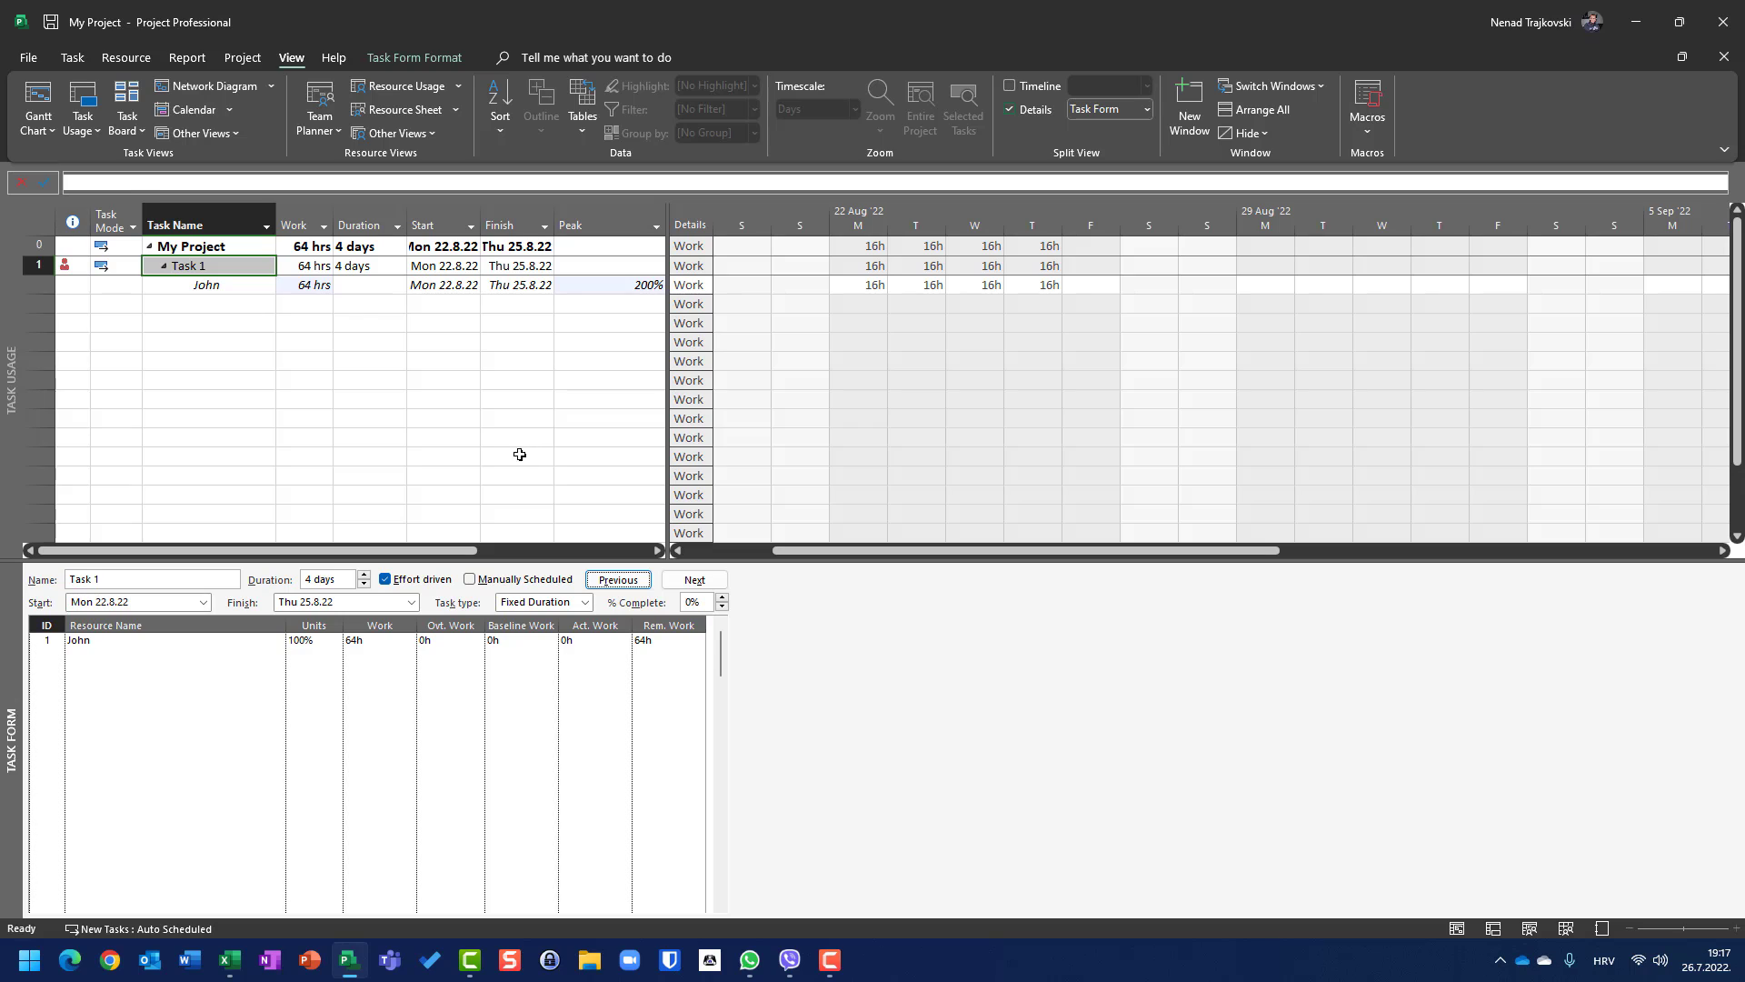
pyautogui.click(618, 287)
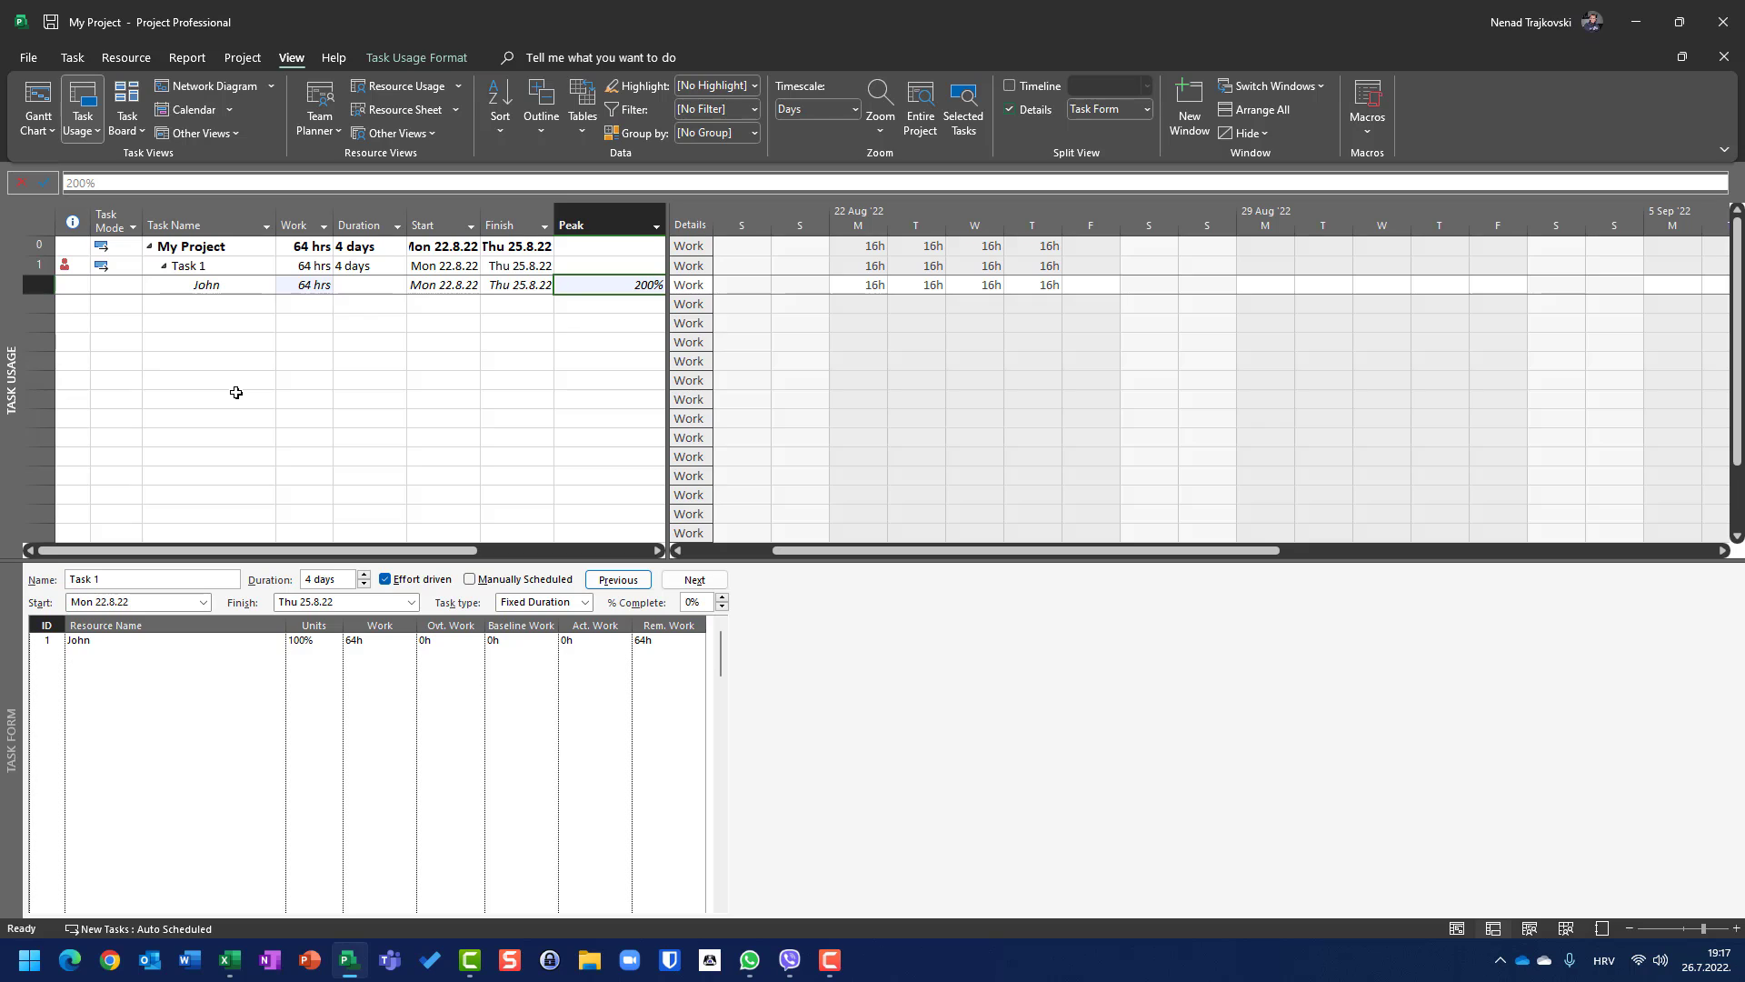
pyautogui.hotkey('ctrl', 'z')
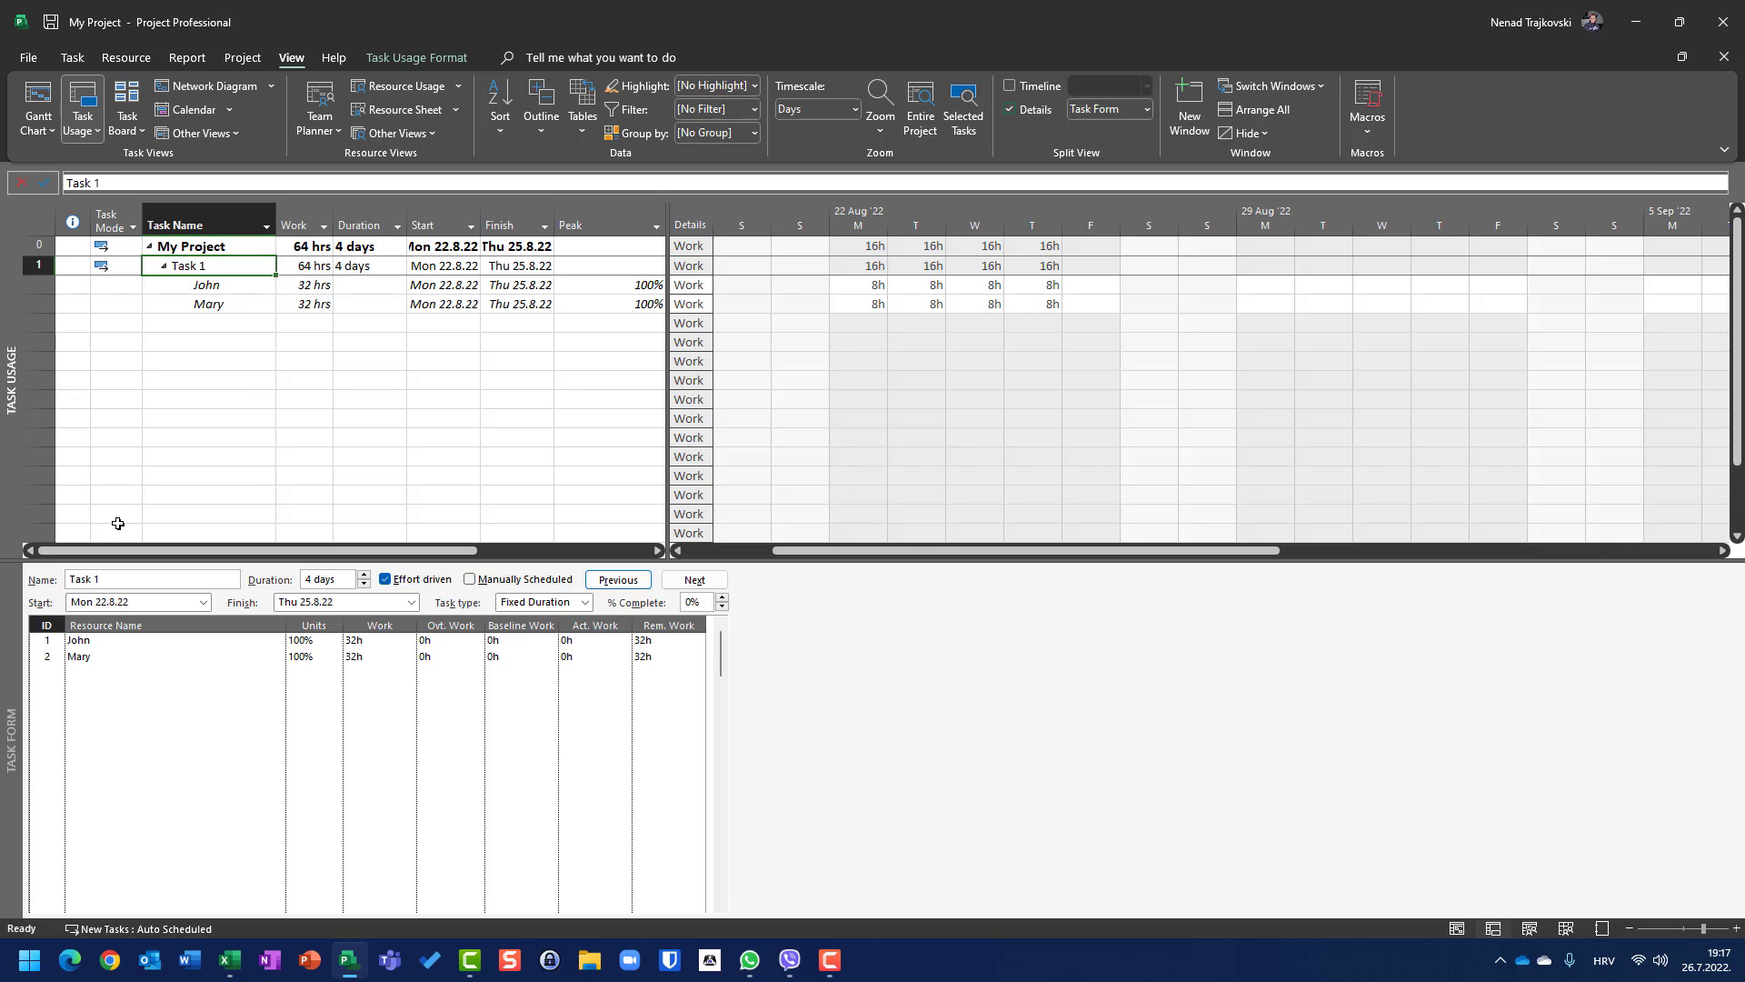
# Try turning off Effort driven and removing the second resource from Task 1, and undo both changes
pyautogui.click(385, 579)
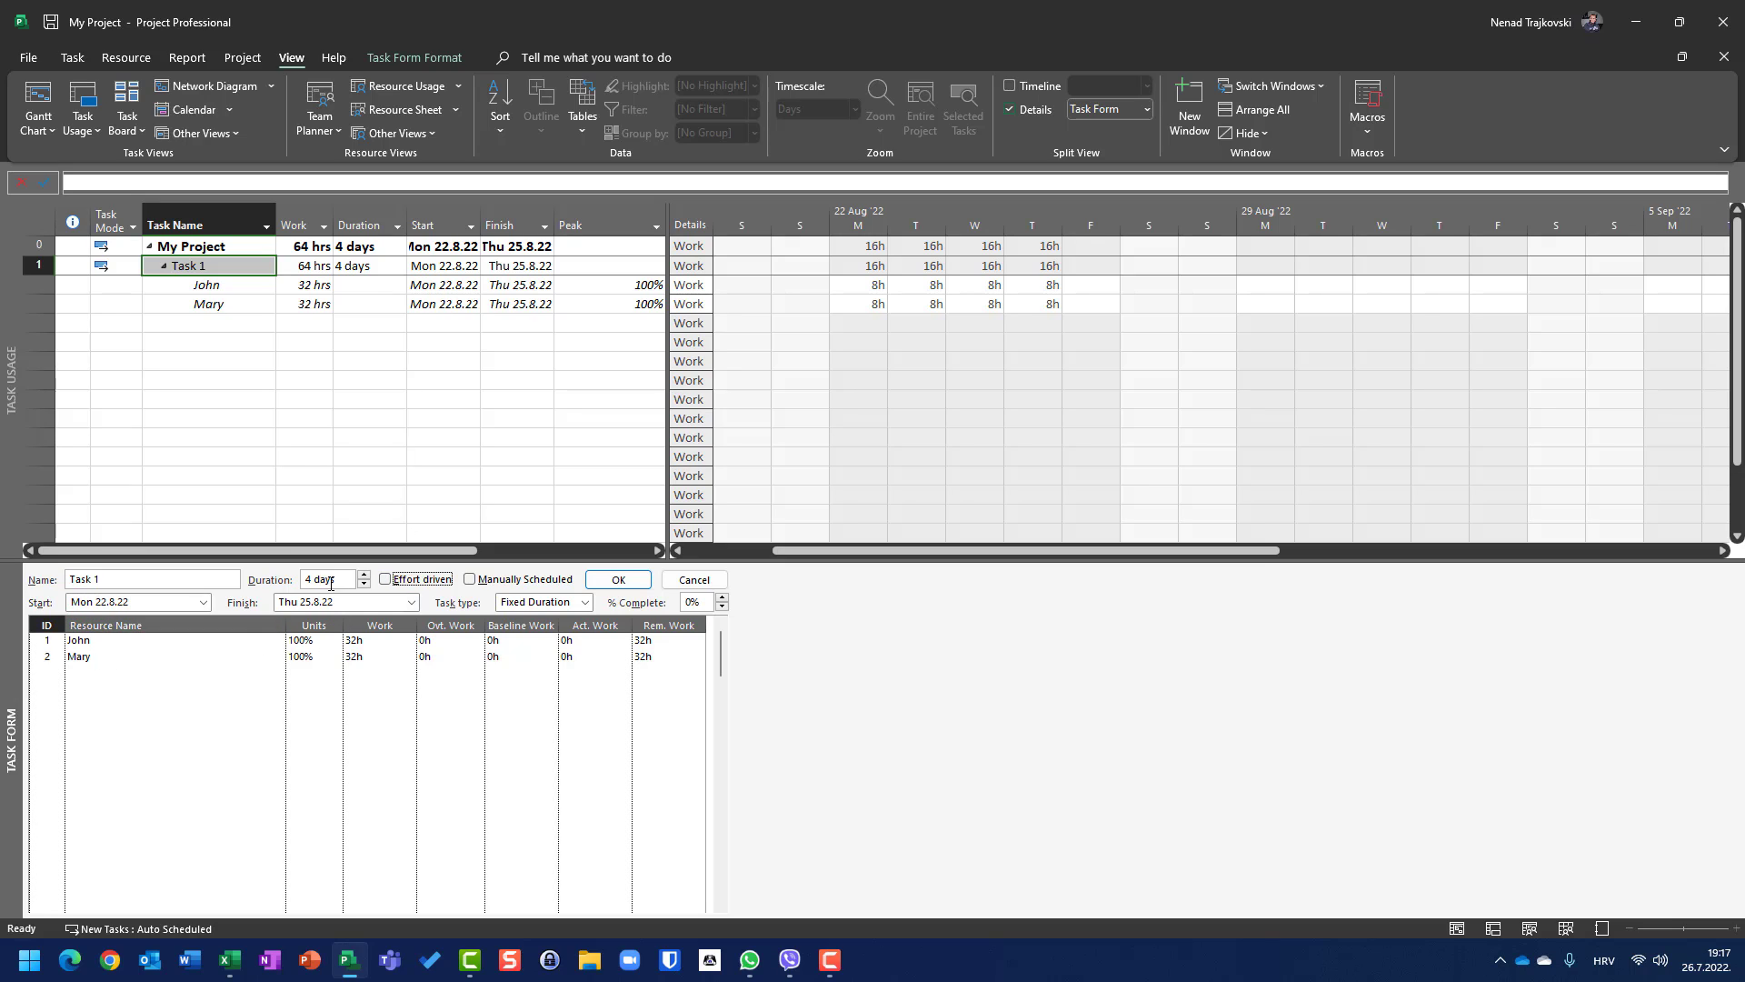
pyautogui.click(48, 659)
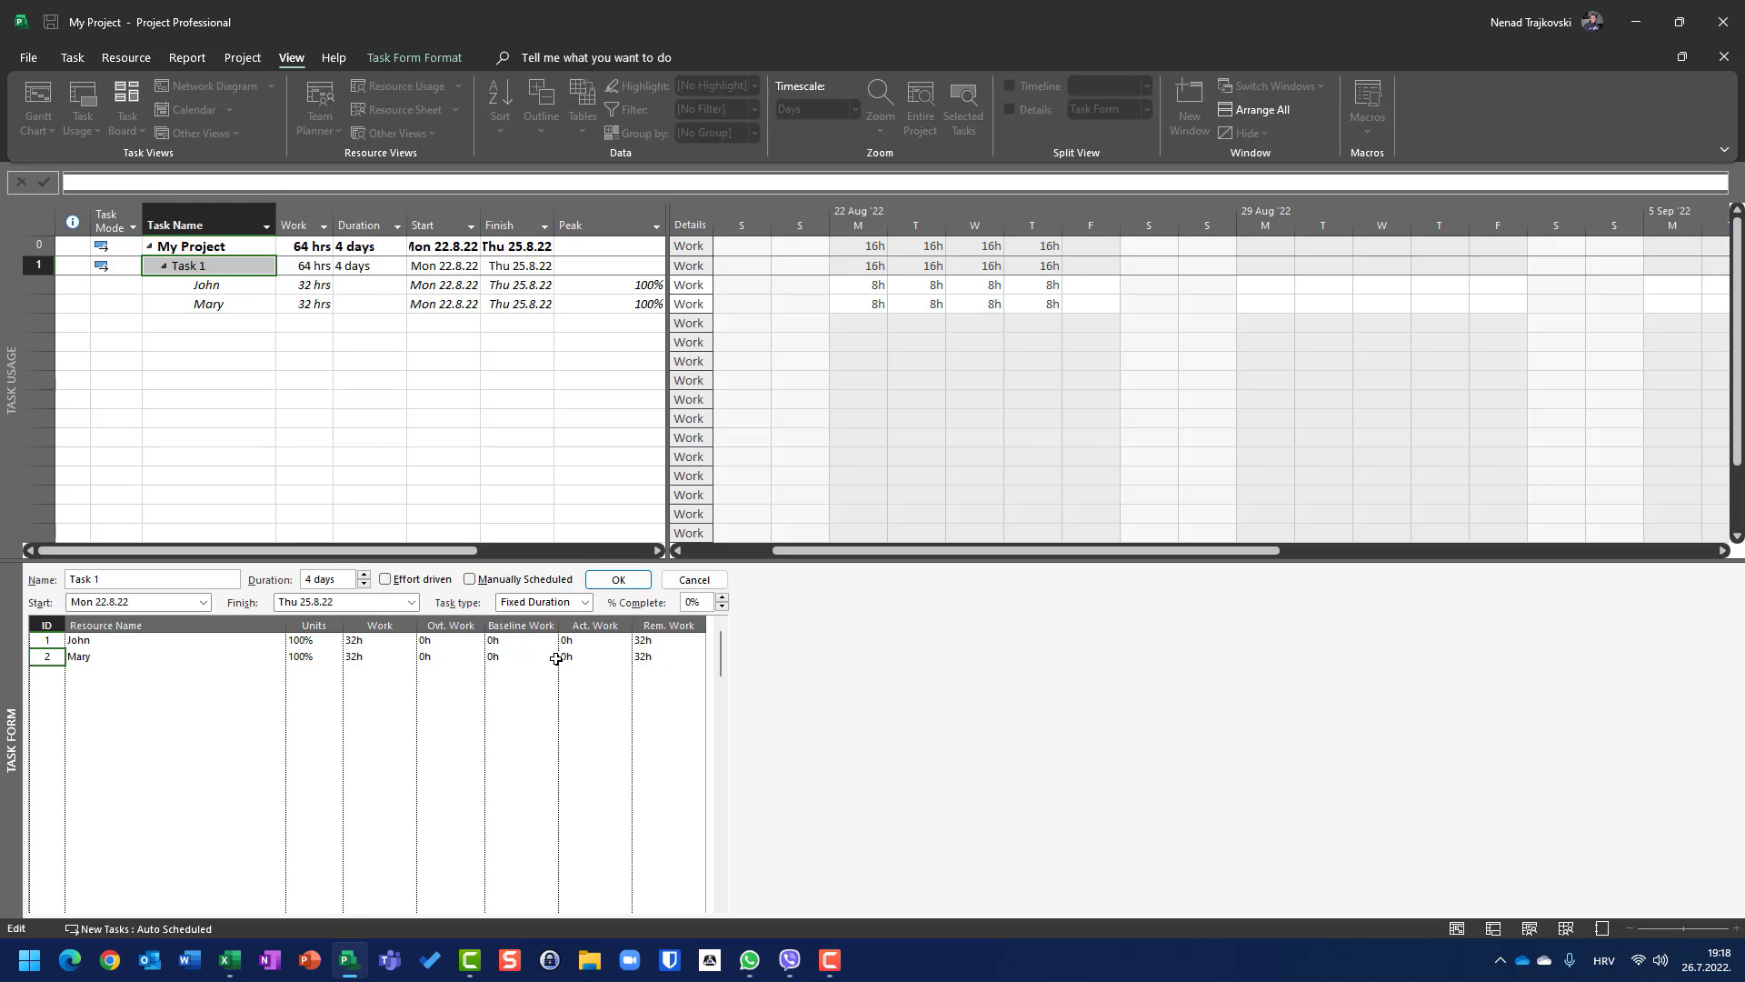
pyautogui.press('Delete')
pyautogui.click(619, 584)
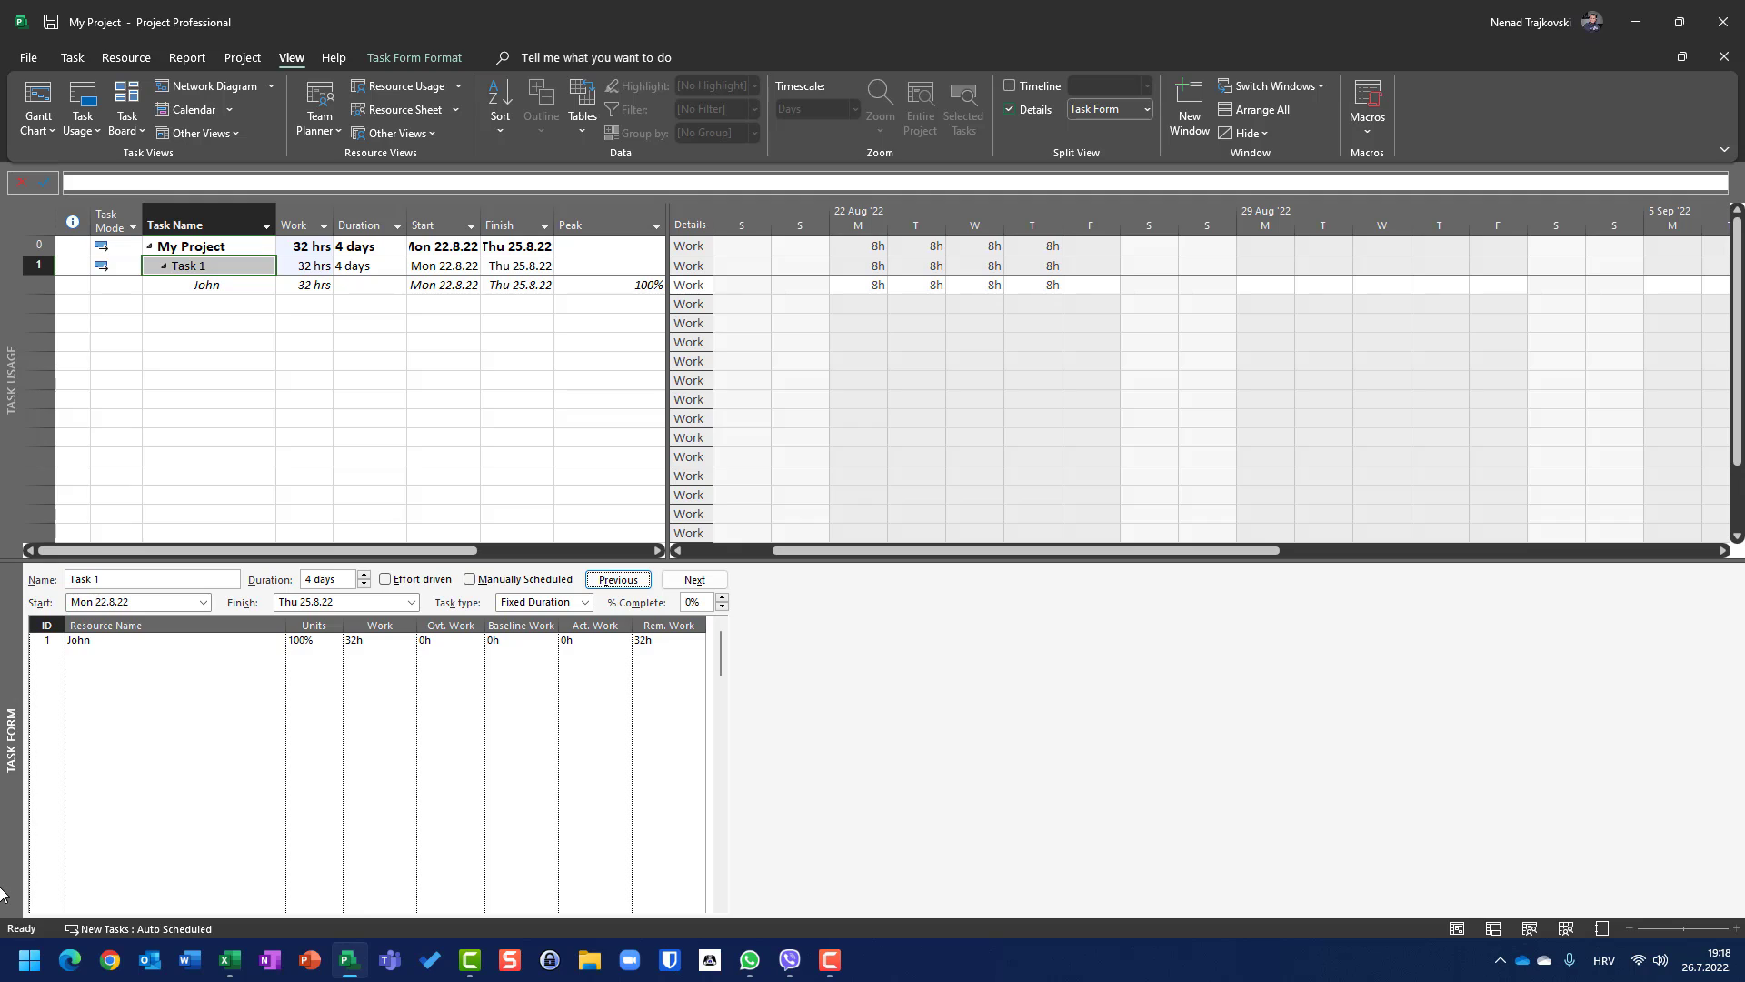
pyautogui.hotkey('ctrl', 'z')
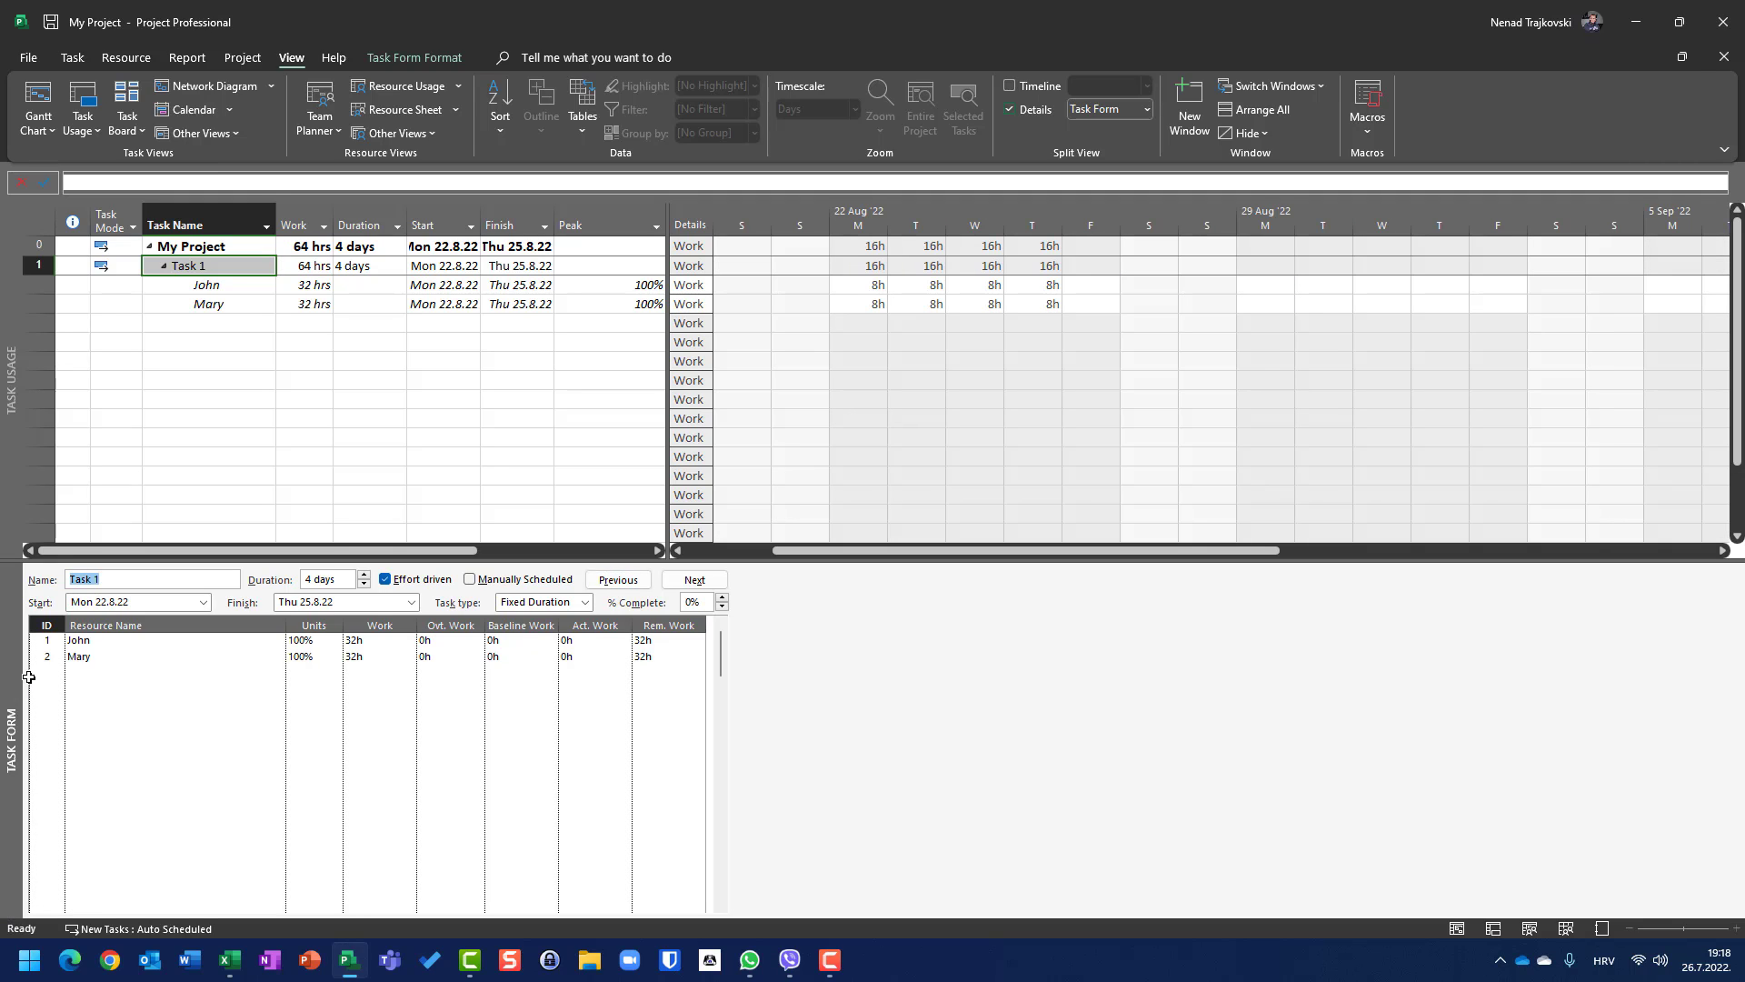
# Remove the second resource from Task 1 with Effort driven left on
pyautogui.click(40, 655)
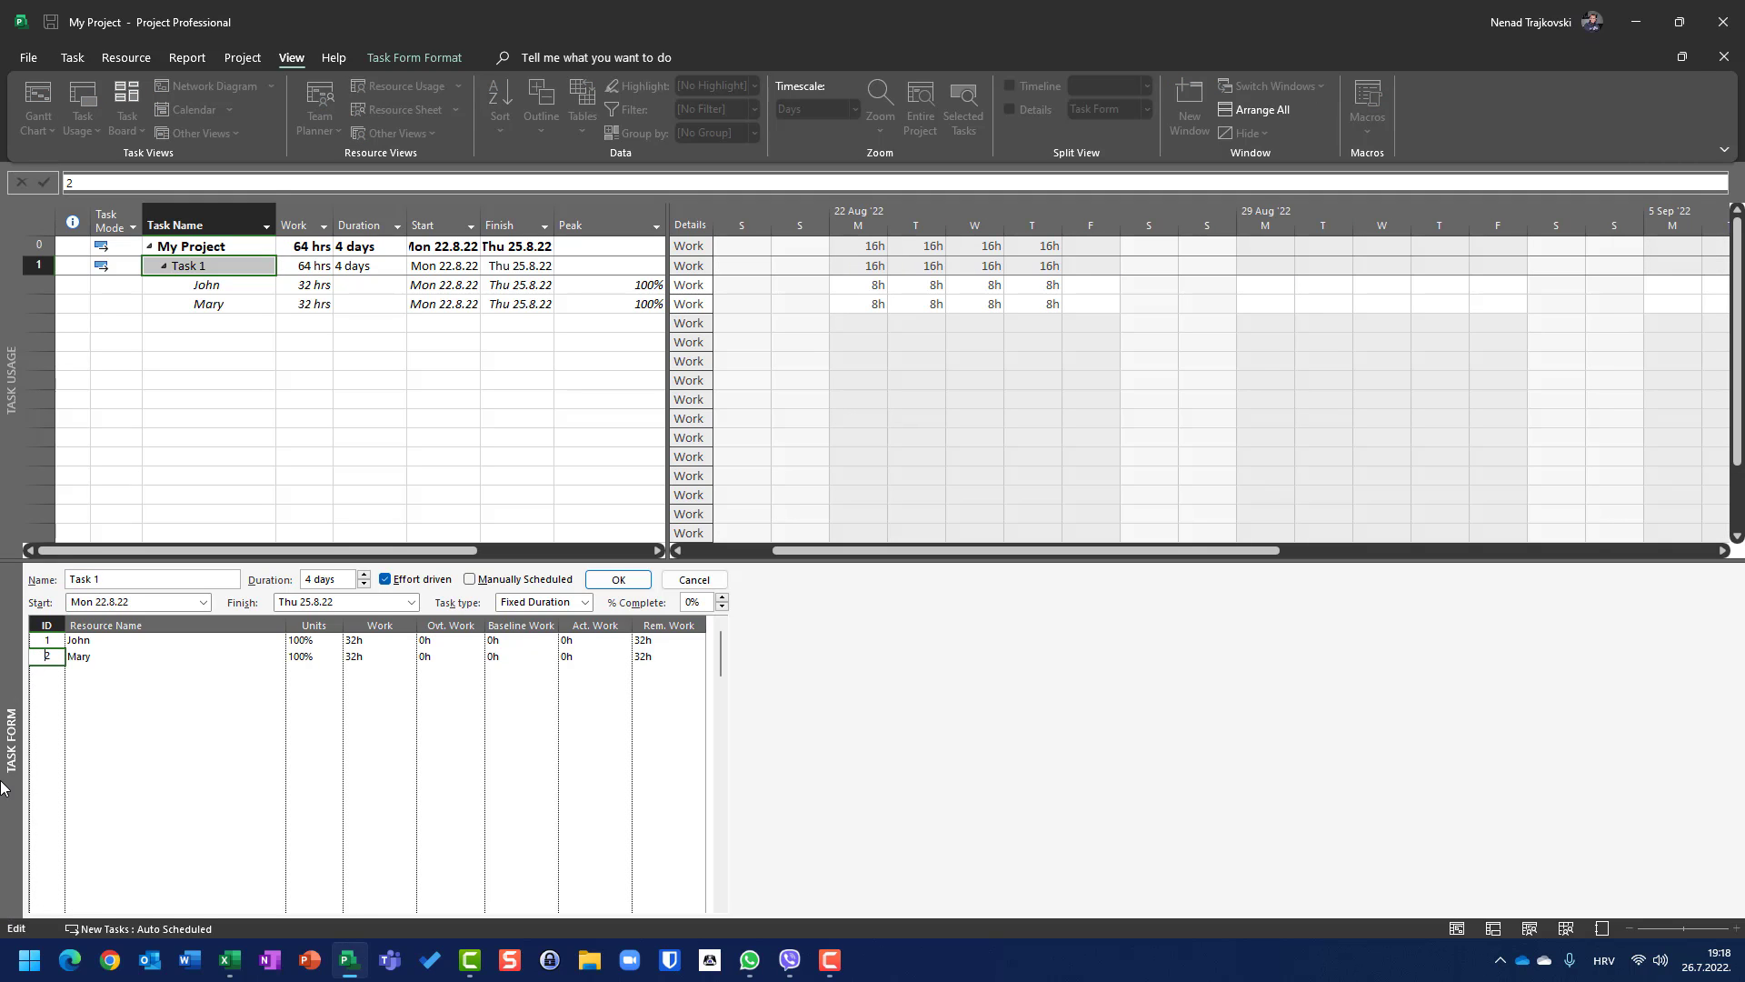
pyautogui.press('BackSpace')
pyautogui.press('Escape')
pyautogui.press('Delete')
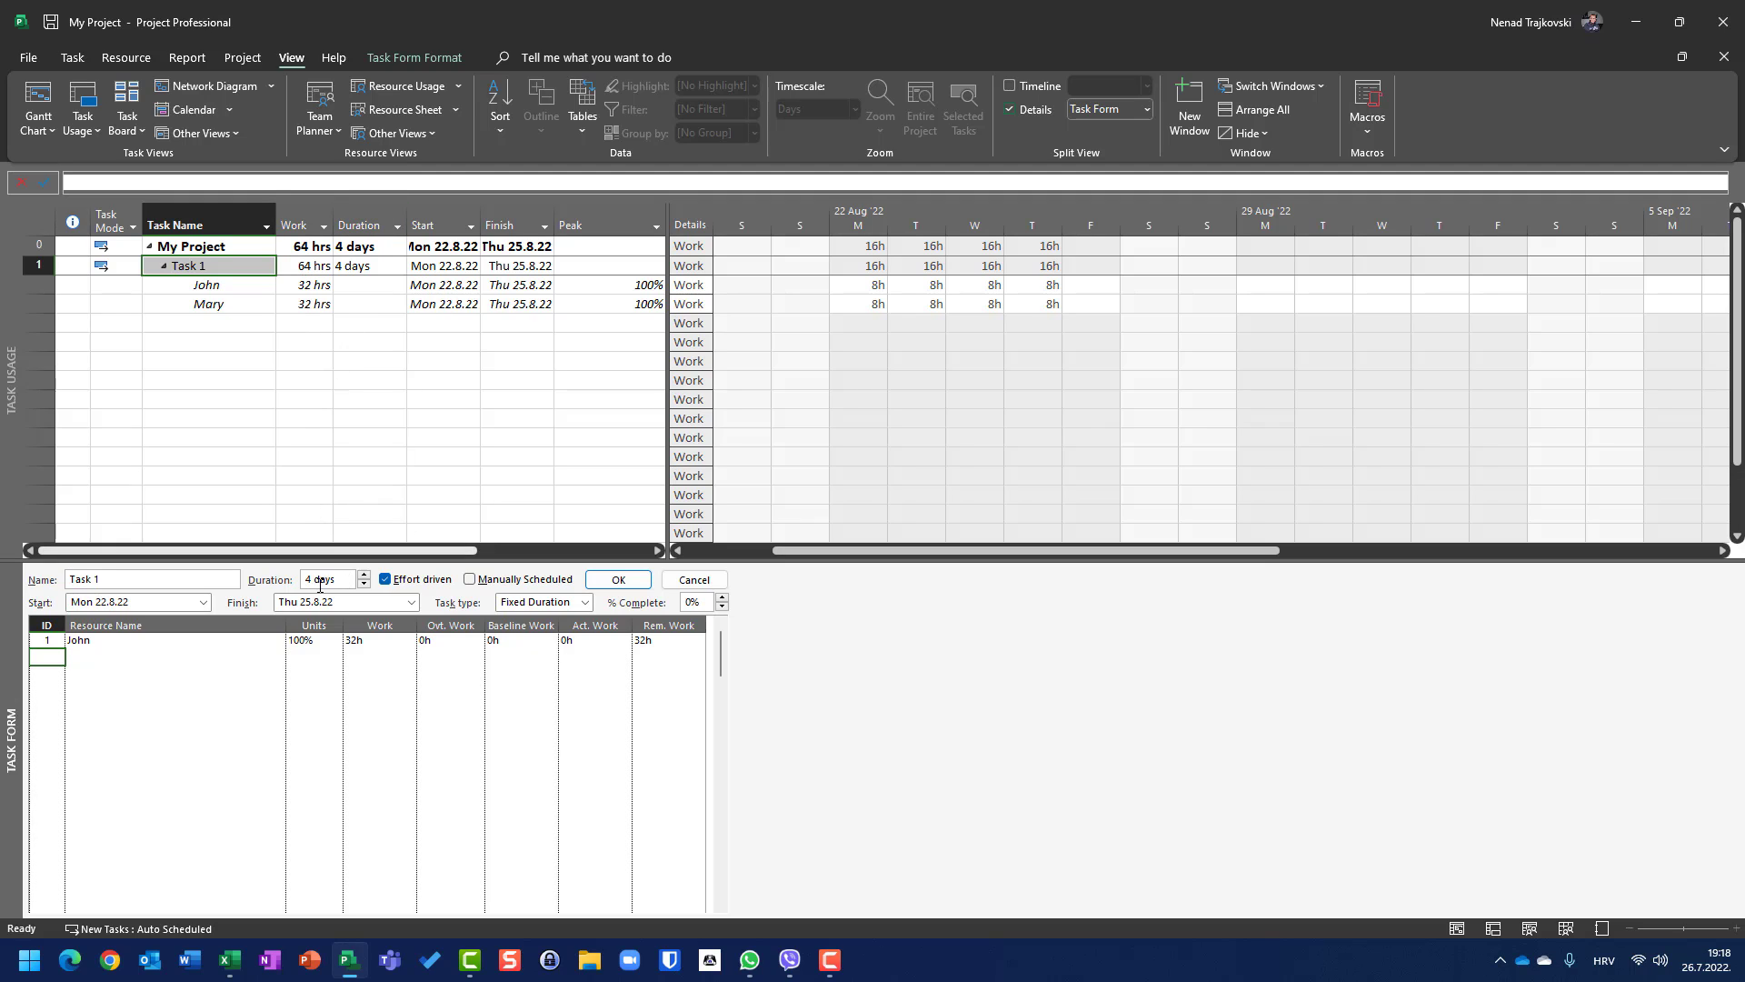
pyautogui.click(627, 582)
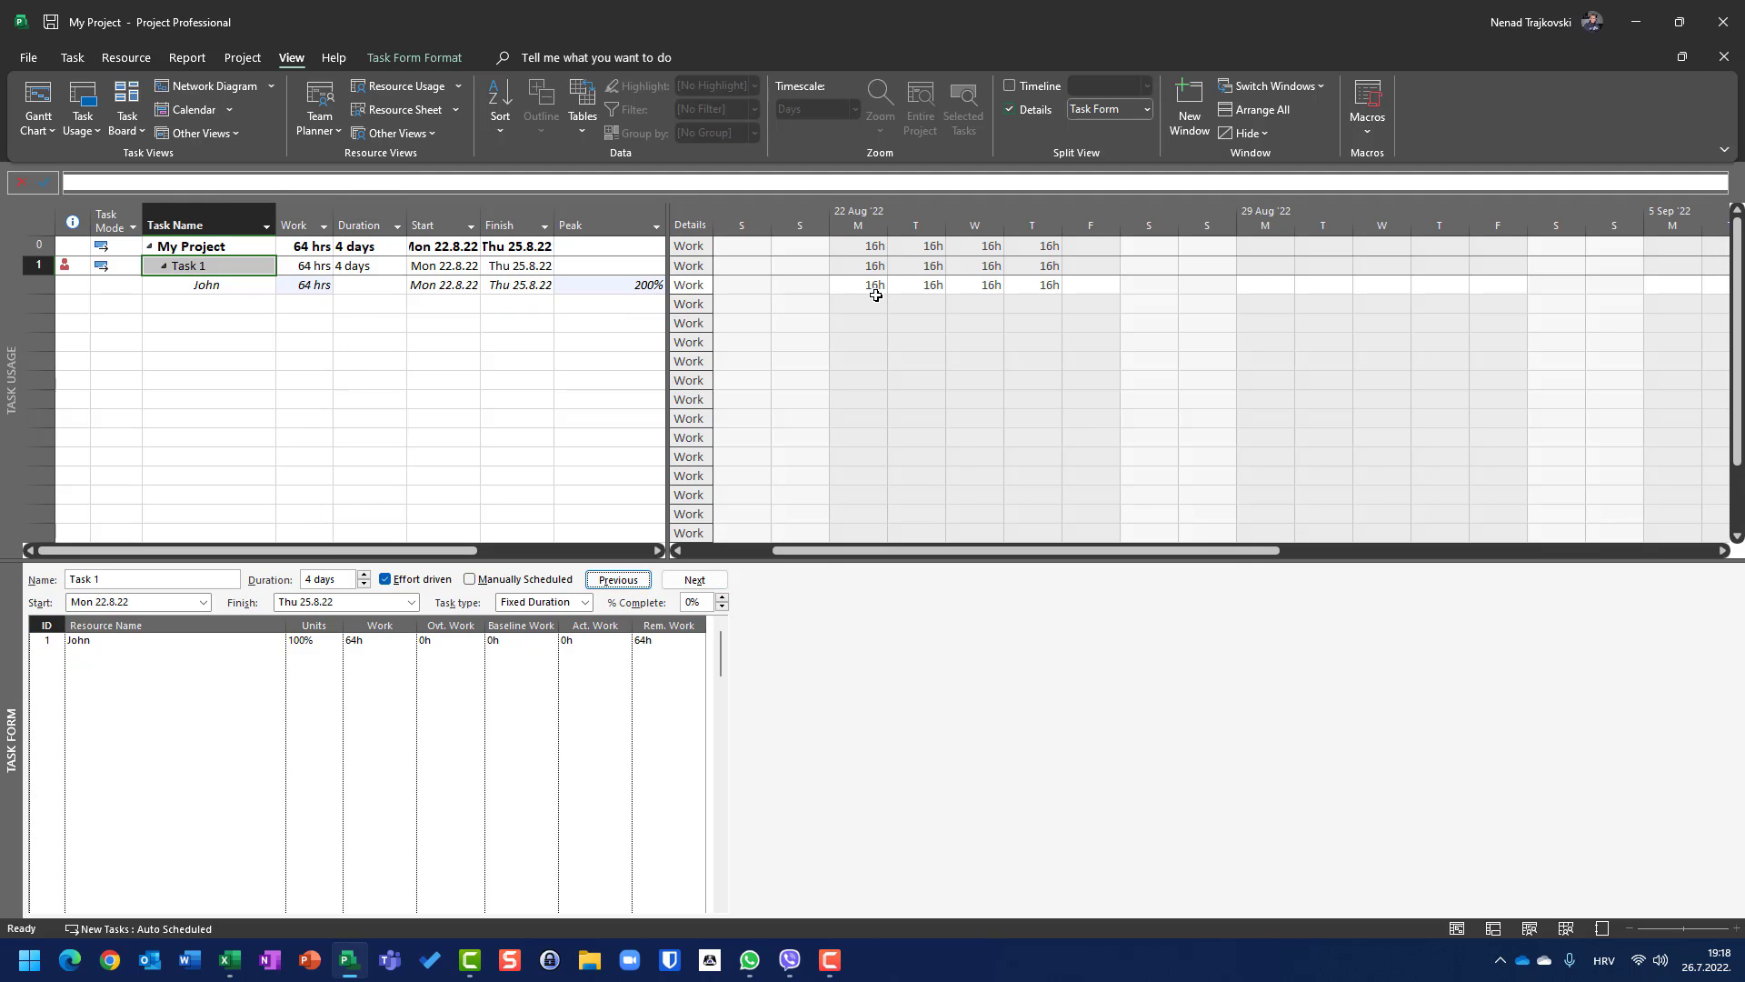